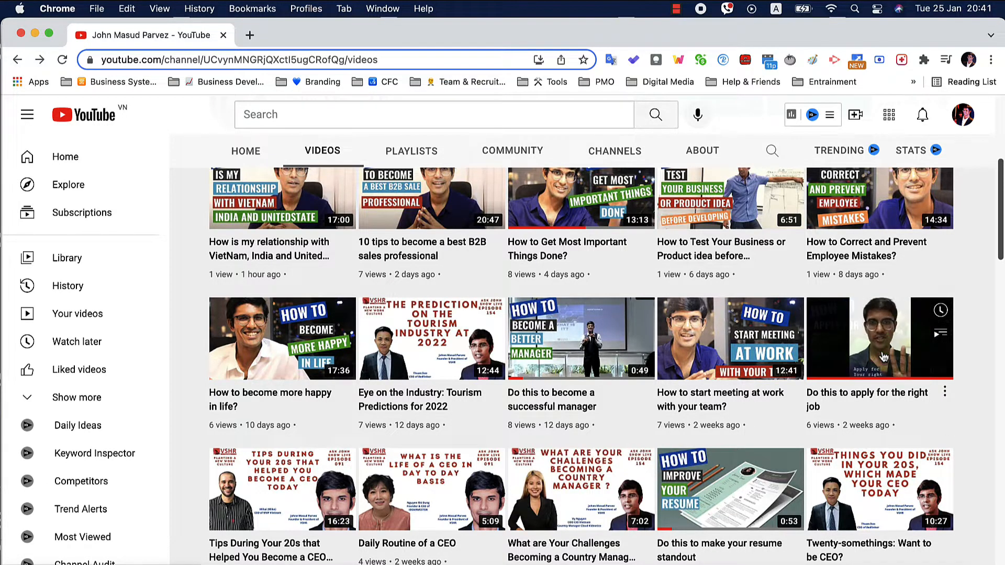
Browse the channel's uploaded videos and open the content creation options.
{"action": "scroll", "coordinate": [710, 441], "scroll_direction": "down", "scroll_amount": 2}
{"action": "scroll", "coordinate": [709, 442], "scroll_direction": "down", "scroll_amount": 4}
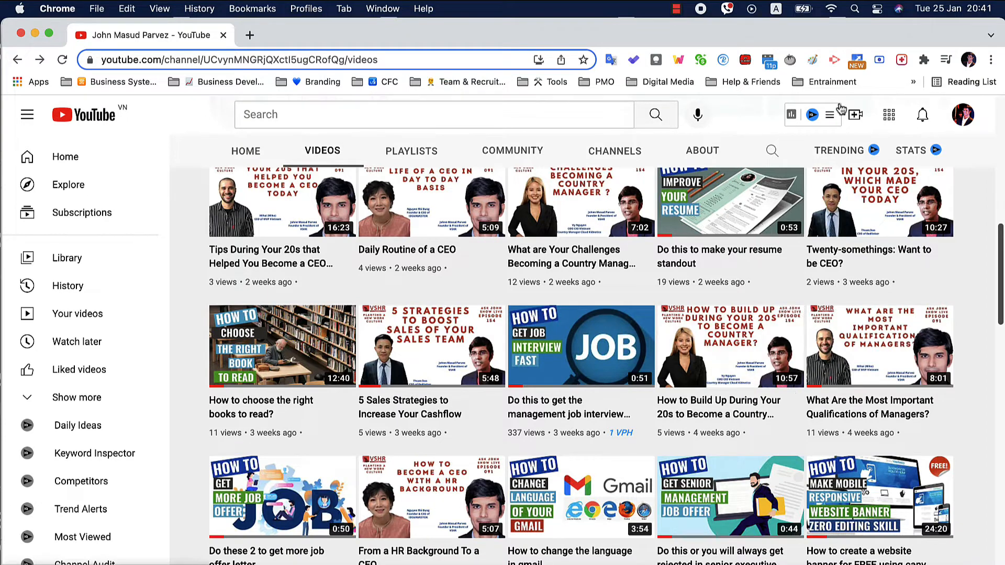
{"action": "left_click", "coordinate": [856, 115]}
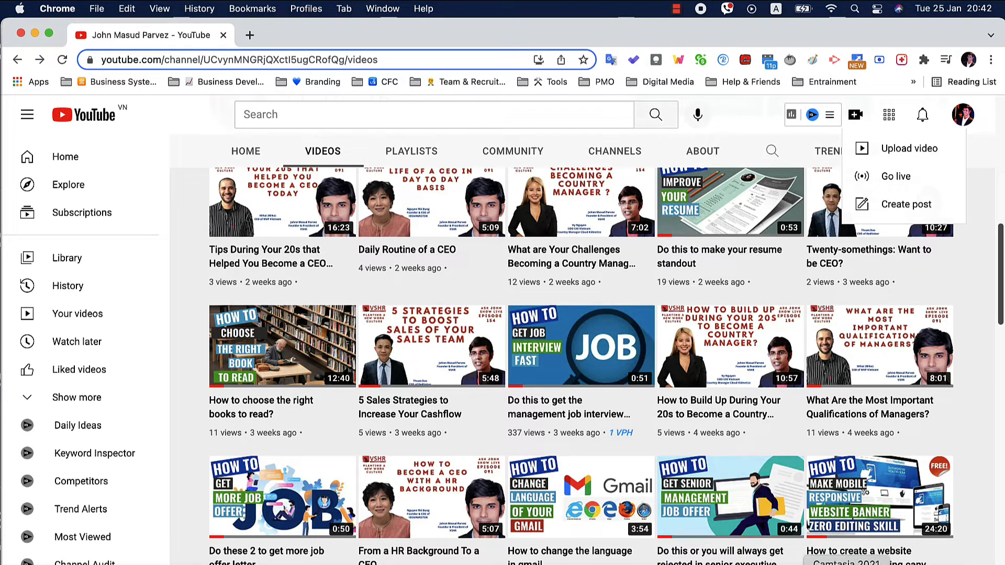
Switch to Camtasia 2021, check the project's dimension settings without applying changes, and return to YouTube in Chrome.
{"action": "left_click", "coordinate": [846, 564]}
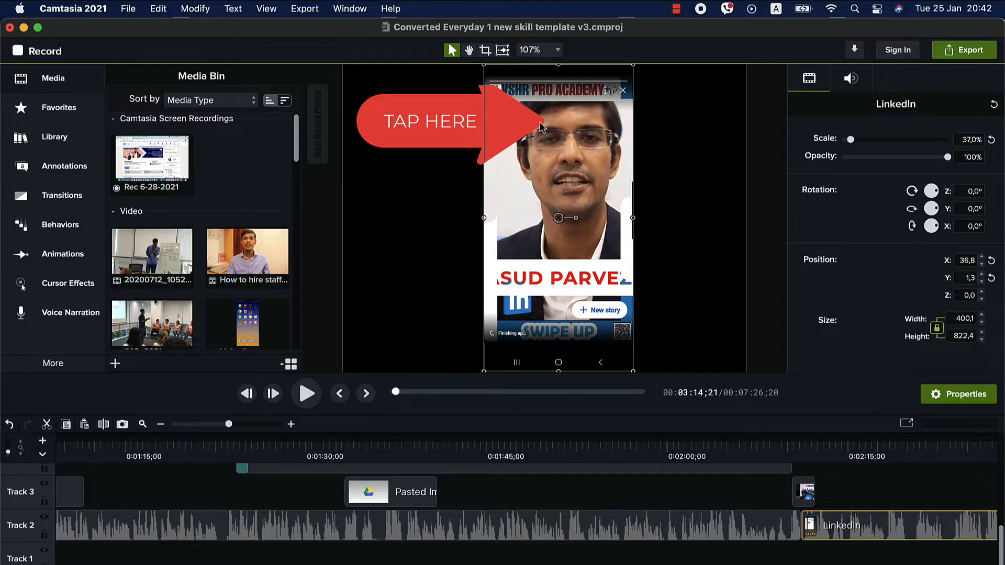
{"action": "left_click", "coordinate": [544, 49]}
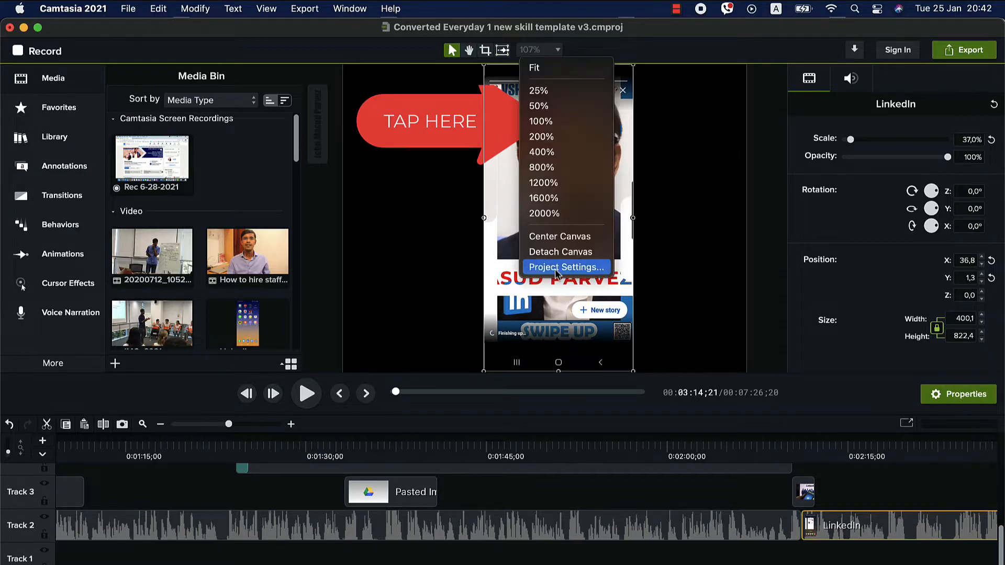
{"action": "left_click", "coordinate": [562, 268]}
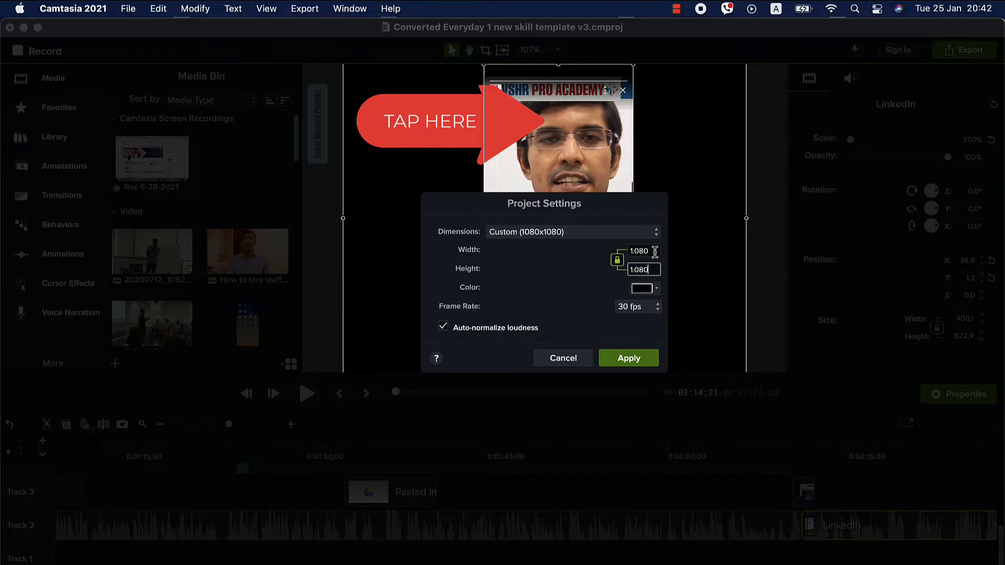
{"action": "left_click", "coordinate": [565, 360]}
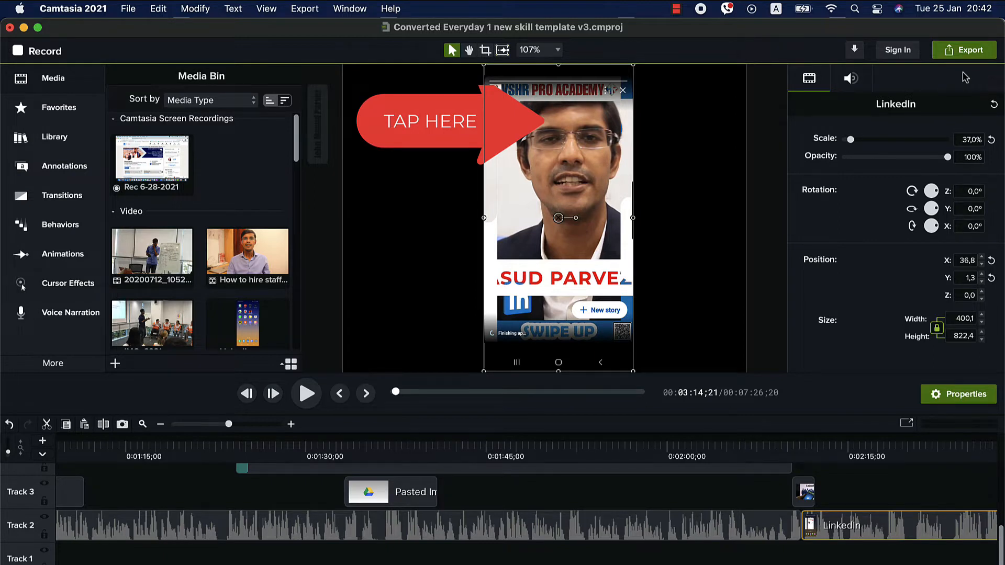
{"action": "left_click", "coordinate": [741, 564]}
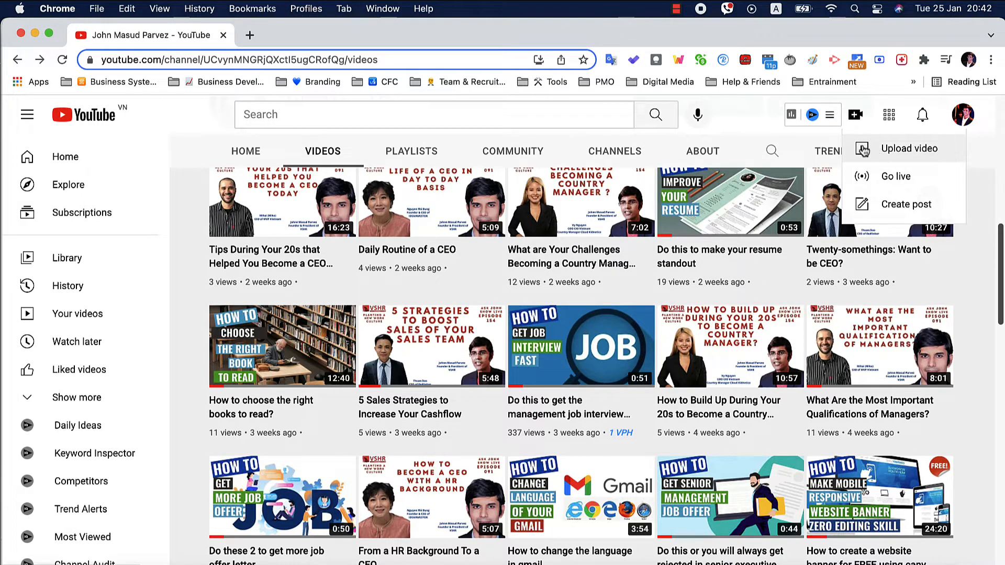
Upload the video file "5. 3 steps to reach success.mp4" from Finder to YouTube Studio.
{"action": "left_click", "coordinate": [895, 153]}
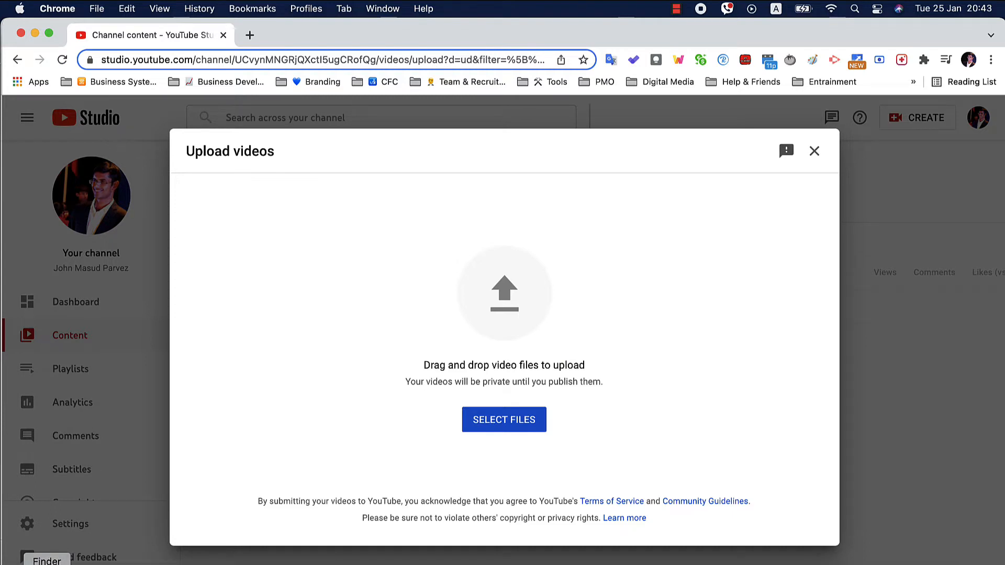
{"action": "left_click", "coordinate": [47, 563]}
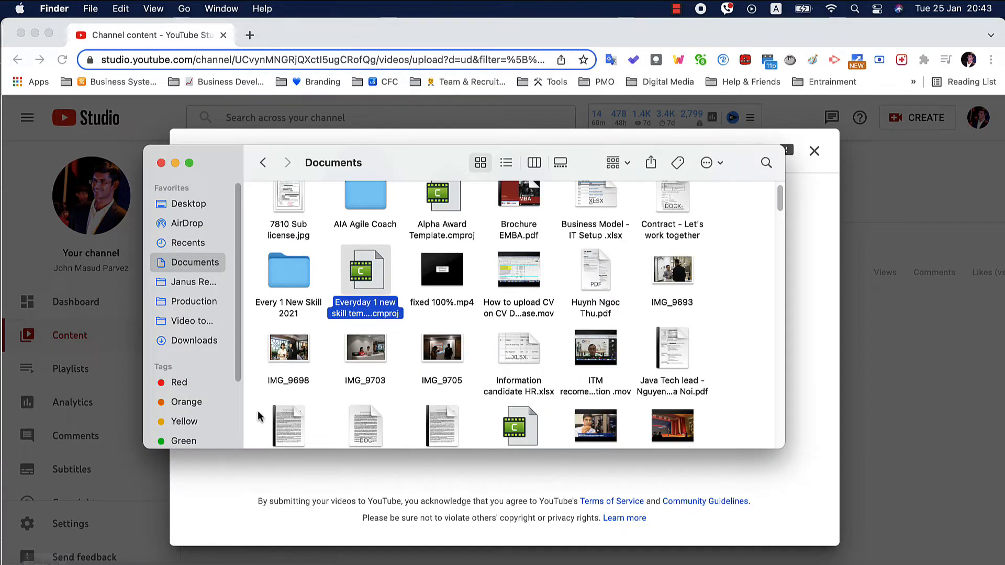
{"action": "left_click_drag", "start_coordinate": [429, 159], "coordinate": [0, 126]}
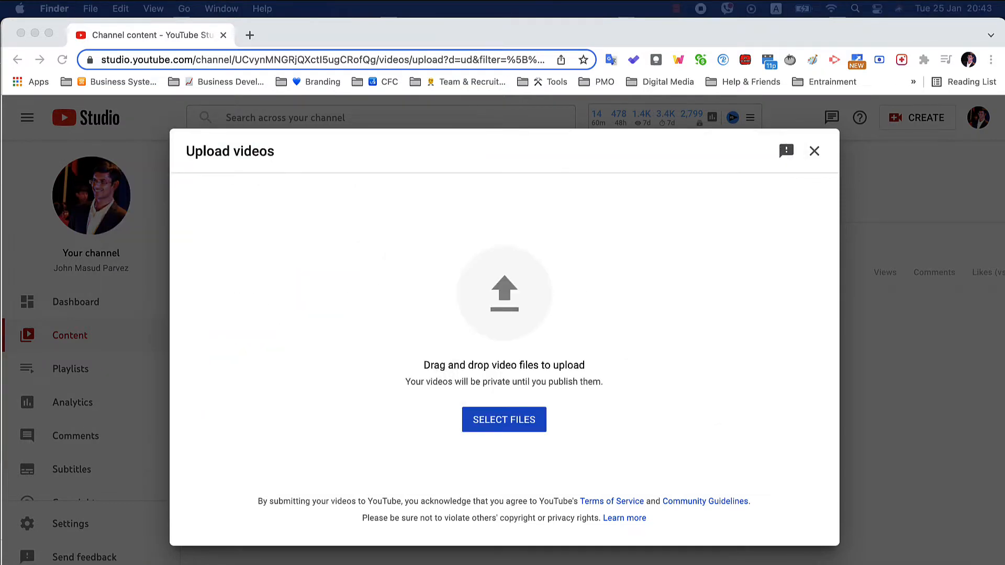
{"action": "left_click_drag", "start_coordinate": [293, 375], "coordinate": [487, 346]}
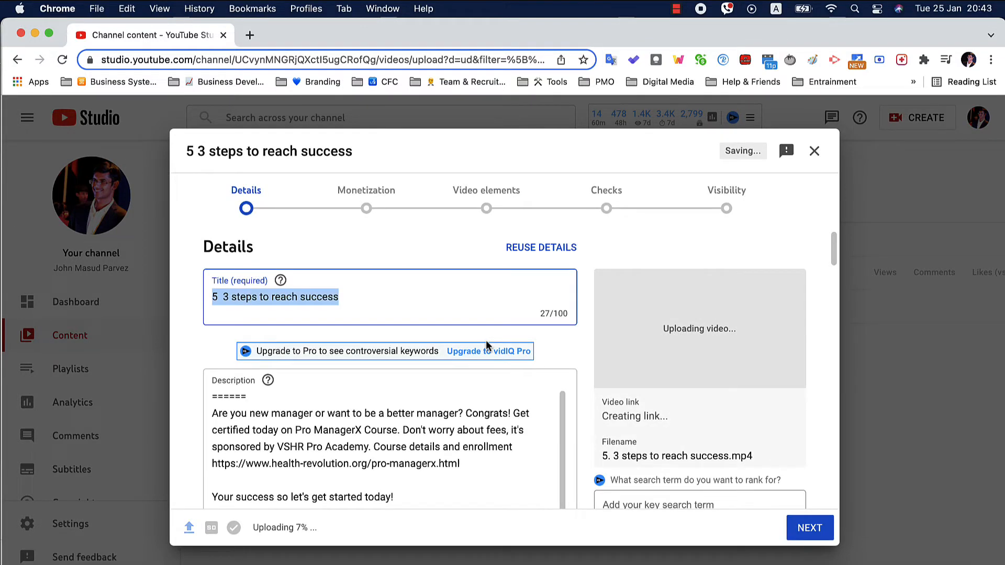
Replace the video title with "3 Essential skills you need to move forward in your career".
{"action": "left_click", "coordinate": [351, 304]}
{"action": "triple_click", "coordinate": [351, 304]}
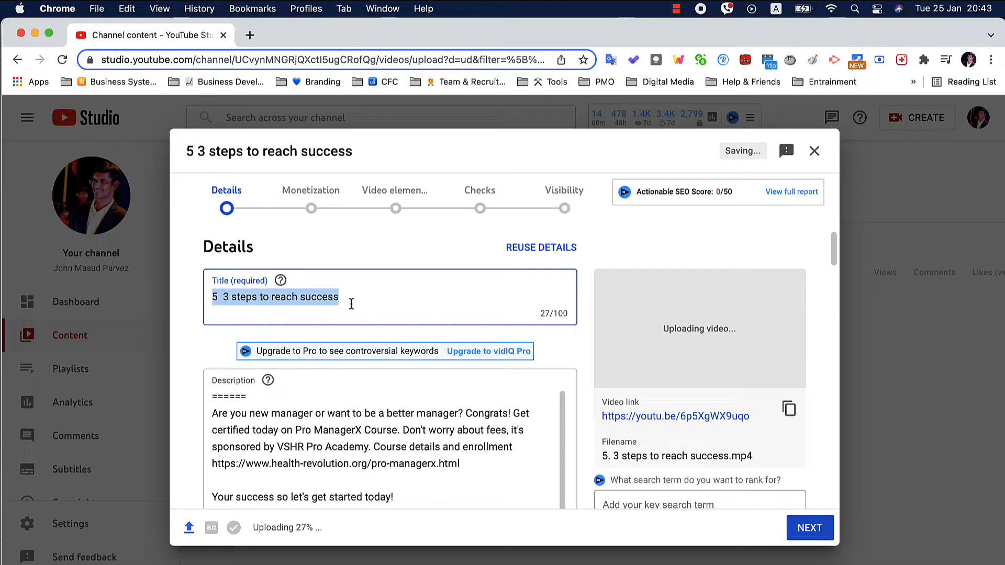
{"action": "key", "text": "BackSpace"}
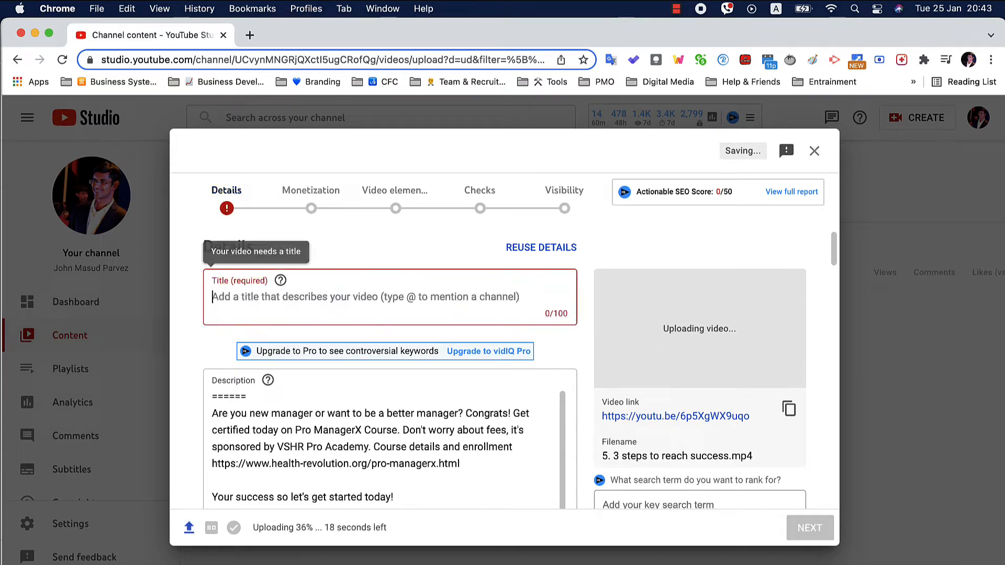
{"action": "type", "text": "3 Essential skills you need to move forward in your career"}
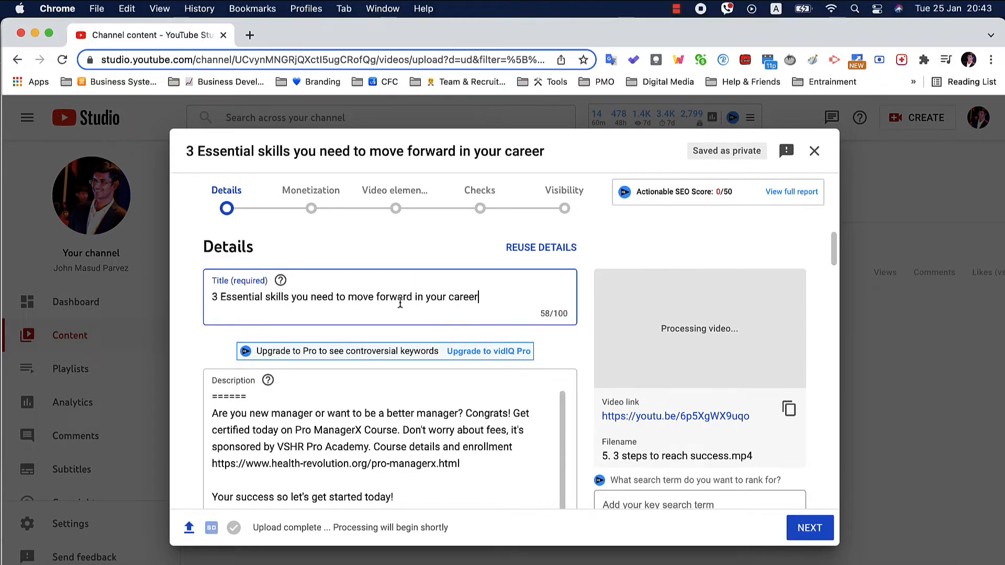
Set the video title to "3 essential skills you need to reach your career goals".
{"action": "double_click", "coordinate": [401, 302]}
{"action": "key", "text": "super+a"}
{"action": "key", "text": "BackSpace"}
{"action": "type", "text": "3 essential skills you need to reach your career goals"}
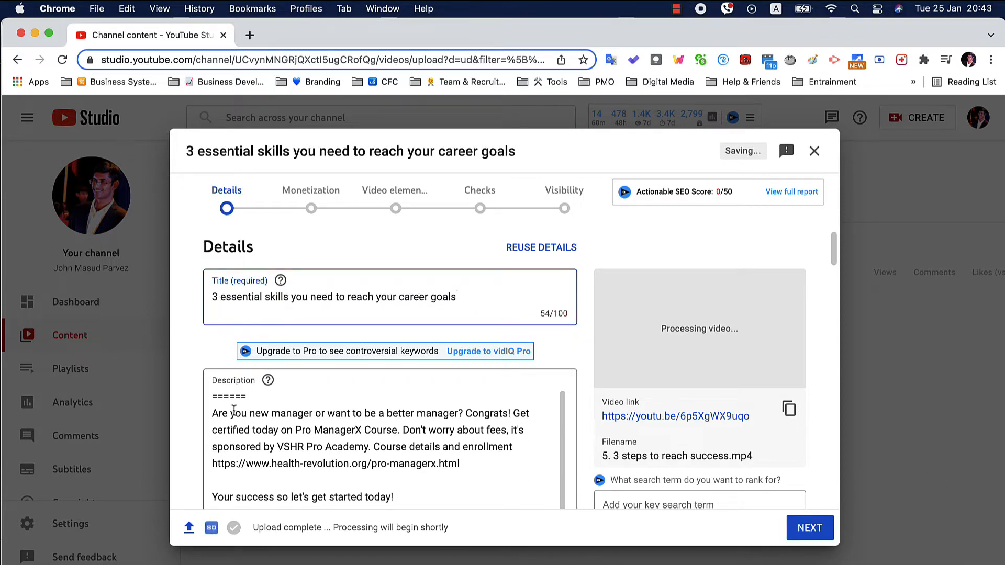
Insert three blank lines above the "======" line at the start of the description.
{"action": "left_click", "coordinate": [226, 400]}
{"action": "key", "text": "Up"}
{"action": "key", "text": "Return"}
{"action": "key", "text": "Return"}
{"action": "key", "text": "Return"}
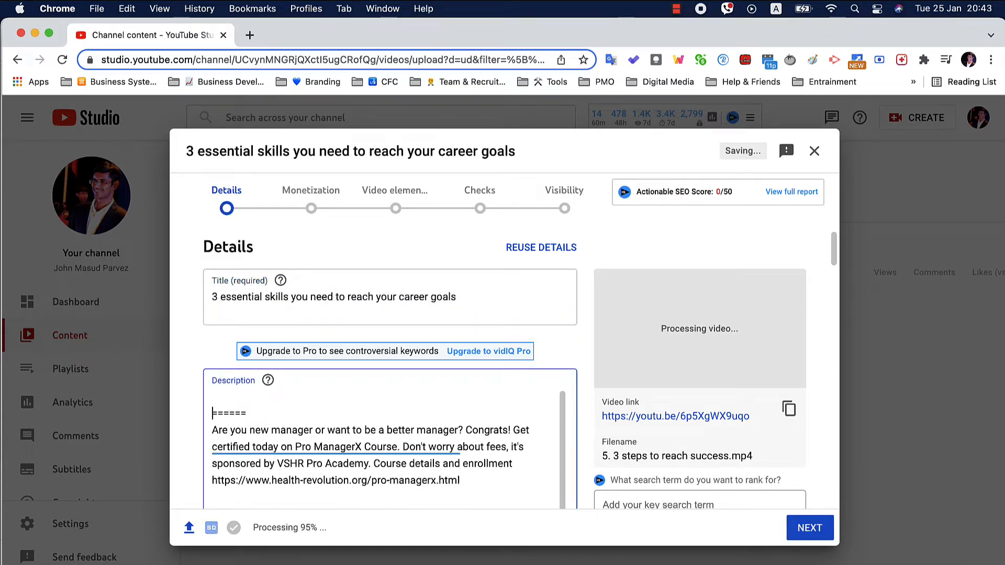
{"action": "key", "text": "Up"}
{"action": "key", "text": "Up"}
{"action": "key", "text": "Up"}
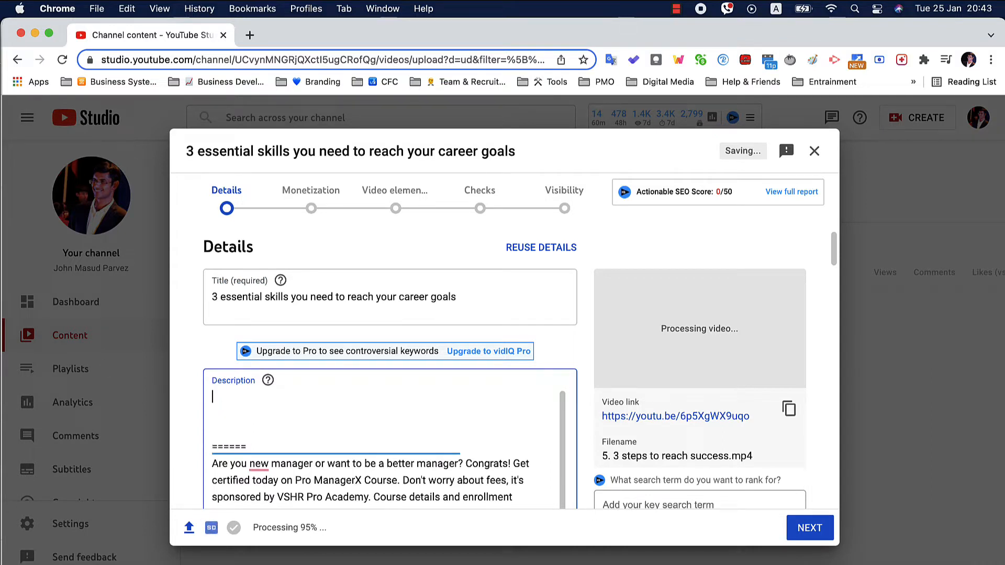
Begin the description with "When you want to succed in your career you will always need to prepare".
{"action": "key", "text": "super+Tab"}
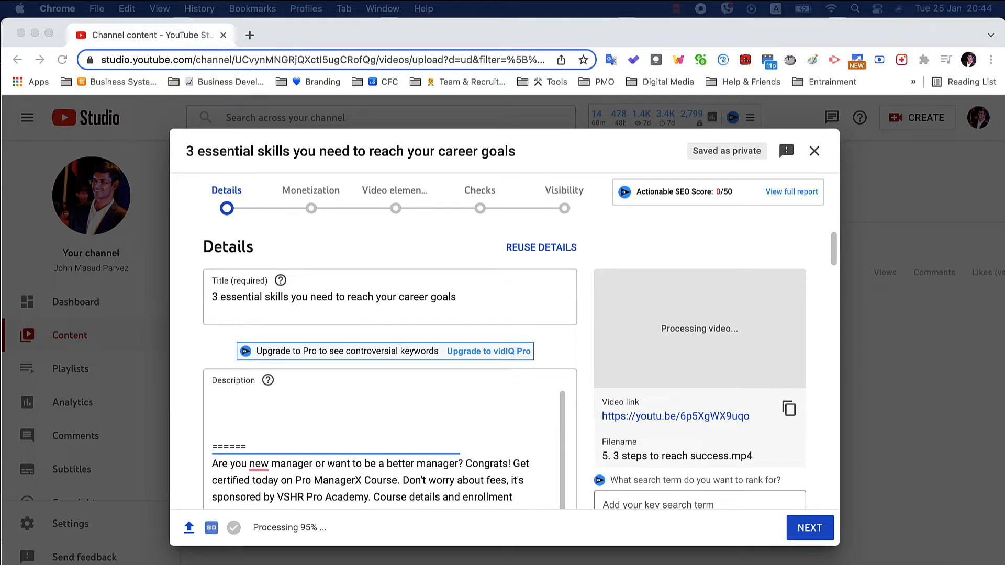
{"action": "left_click", "coordinate": [250, 394]}
{"action": "type", "text": "When "}
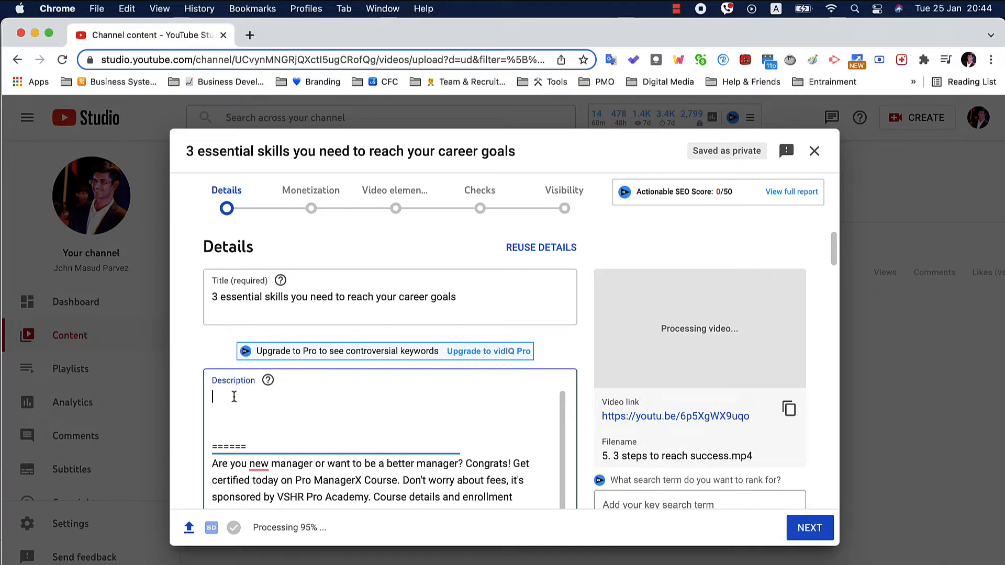
{"action": "type", "text": "you want to soce"}
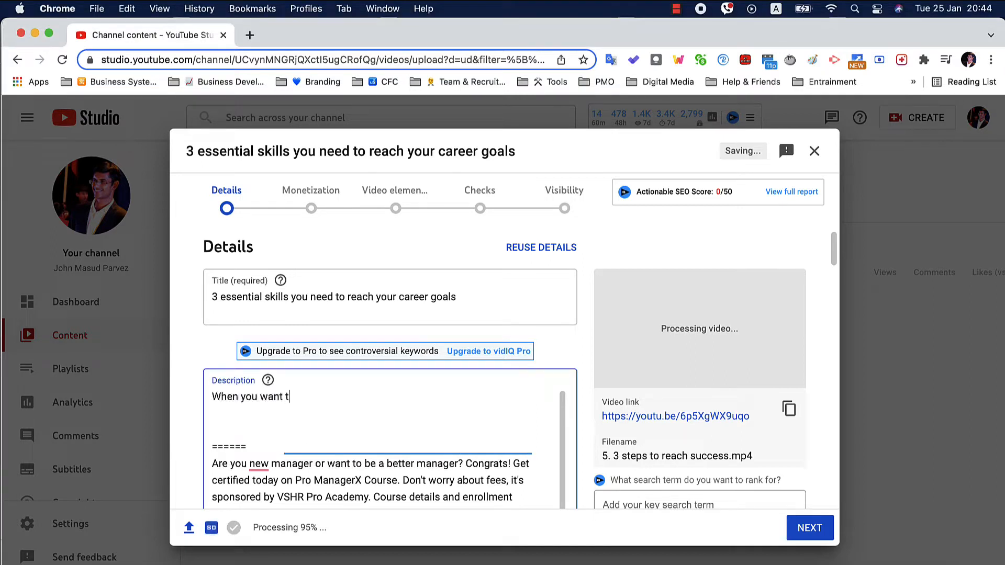
{"action": "key", "text": "BackSpace"}
{"action": "key", "text": "BackSpace"}
{"action": "key", "text": "BackSpace"}
{"action": "type", "text": "uccess"}
{"action": "key", "text": "BackSpace"}
{"action": "key", "text": "BackSpace"}
{"action": "type", "text": "d i"}
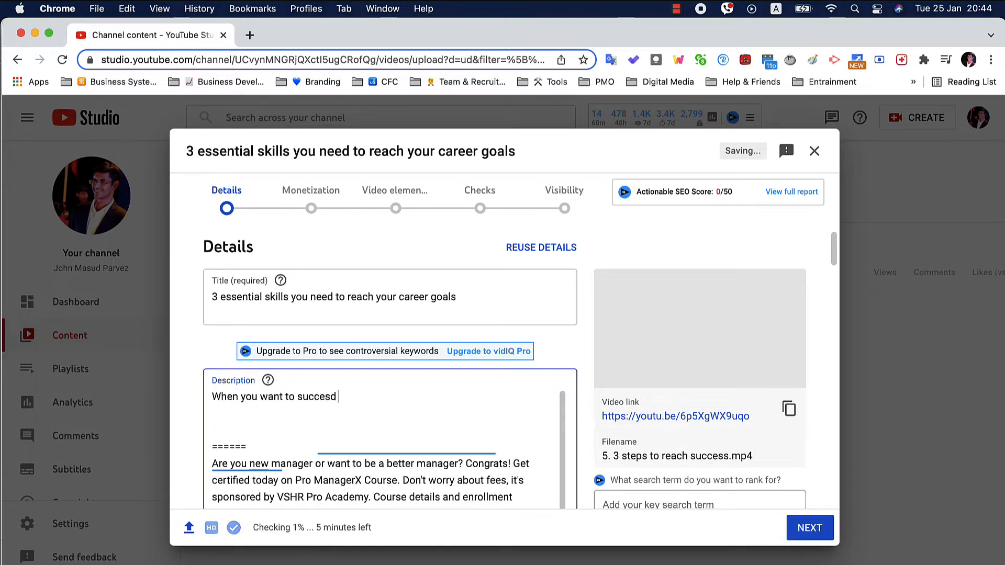
{"action": "type", "text": "n your ca"}
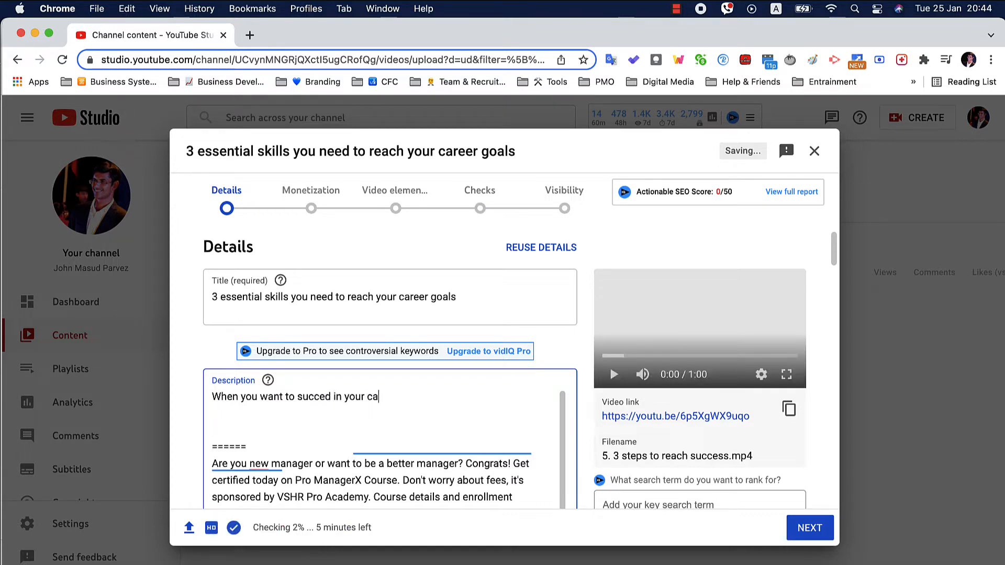
{"action": "type", "text": "reer you wil"}
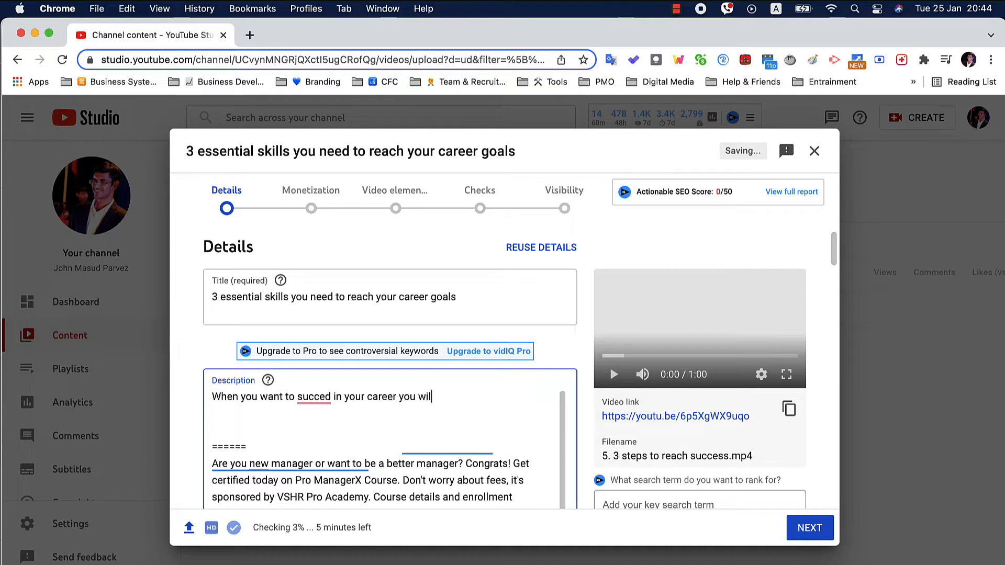
{"action": "type", "text": "l always need to prepare "}
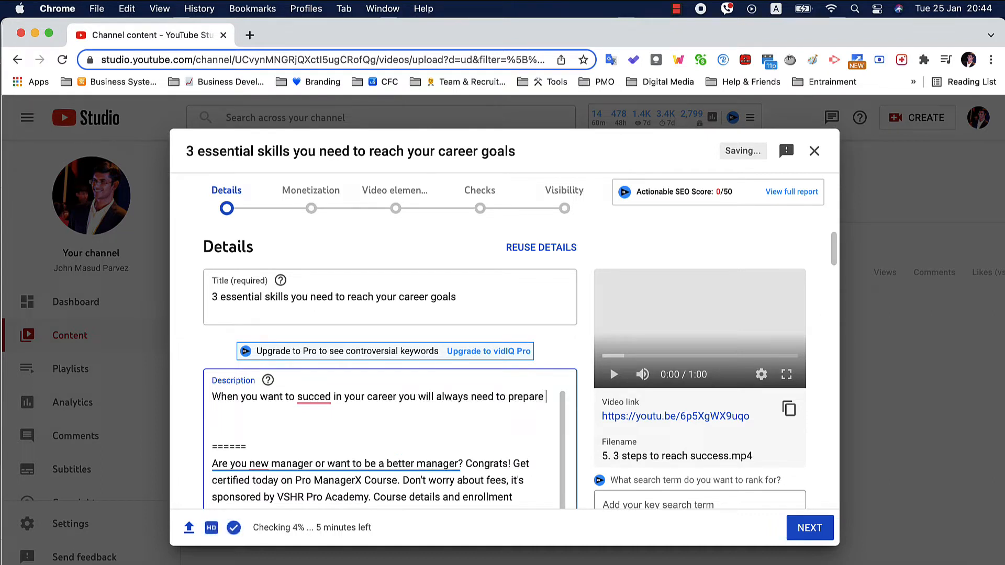
Continue the description with "these 3 skills inside of you asap to ensure you are already set for your career goal success.".
{"action": "type", "text": "these 3 skills "}
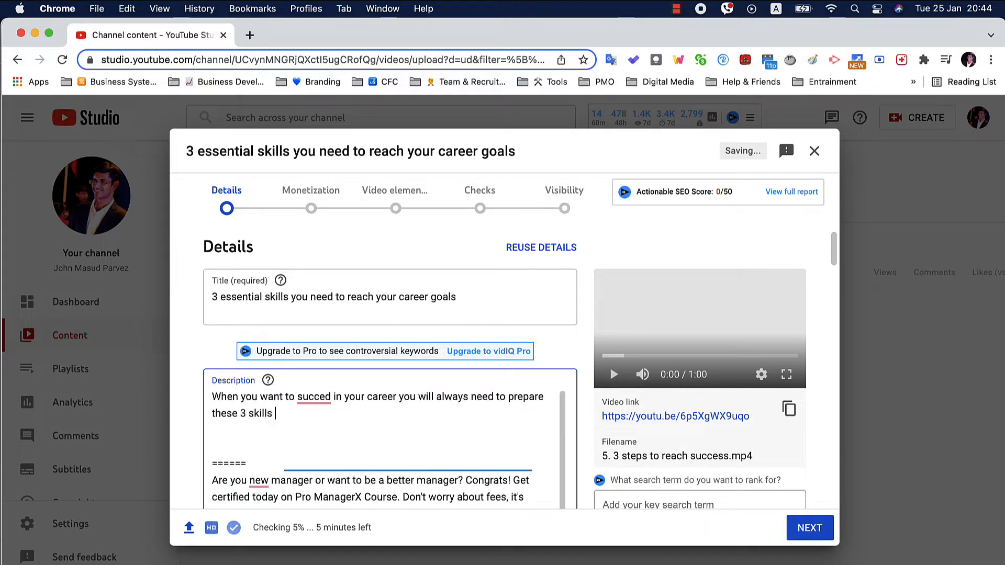
{"action": "type", "text": "inside of you as"}
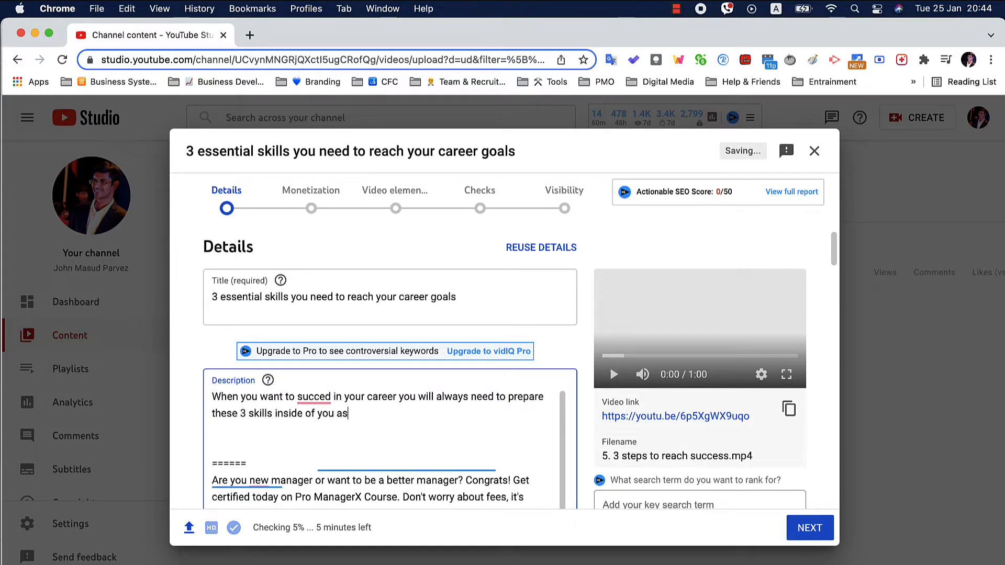
{"action": "type", "text": "ap to ensure you area"}
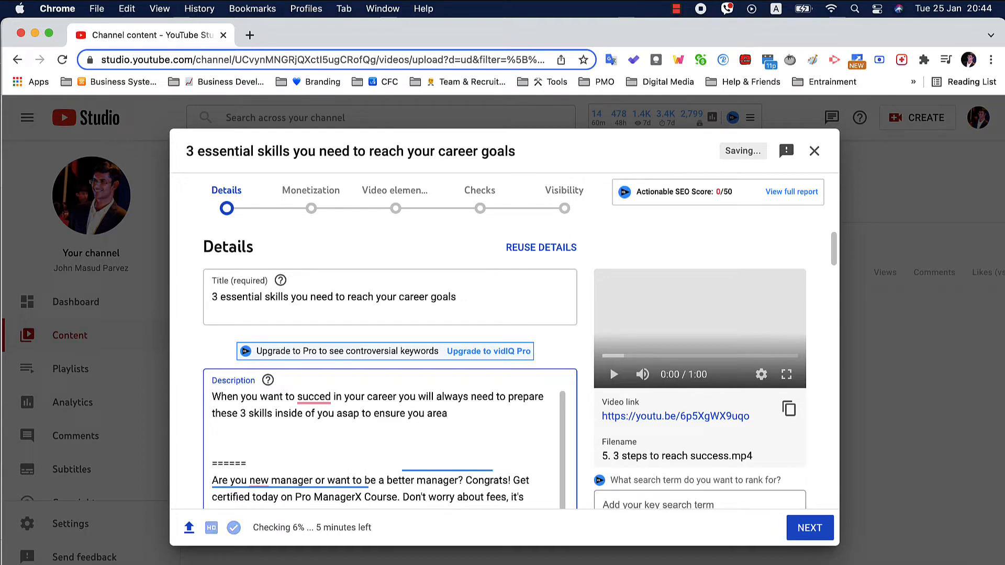
{"action": "key", "text": "BackSpace"}
{"action": "type", "text": "already set for your career "}
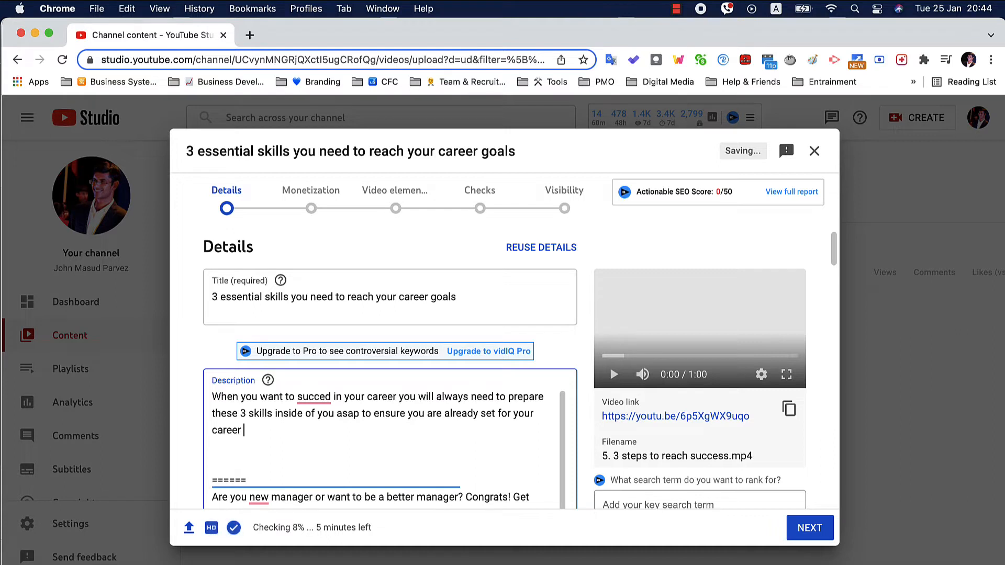
{"action": "type", "text": "goal"}
{"action": "type", "text": "success."}
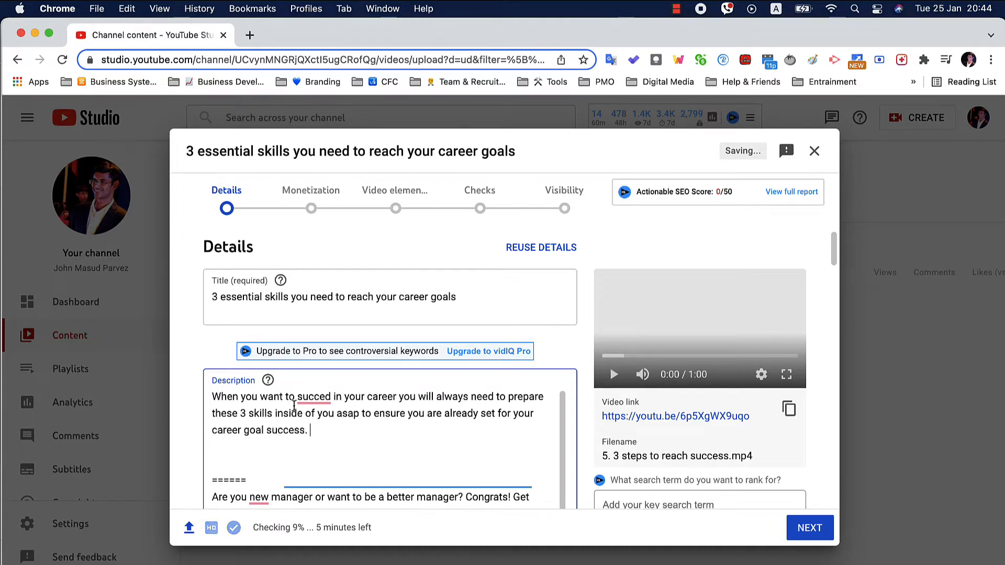
Remove the word "career" from the video title so it reads "3 essential skills you need to reach your goals".
{"action": "double_click", "coordinate": [386, 297]}
{"action": "double_click", "coordinate": [414, 297]}
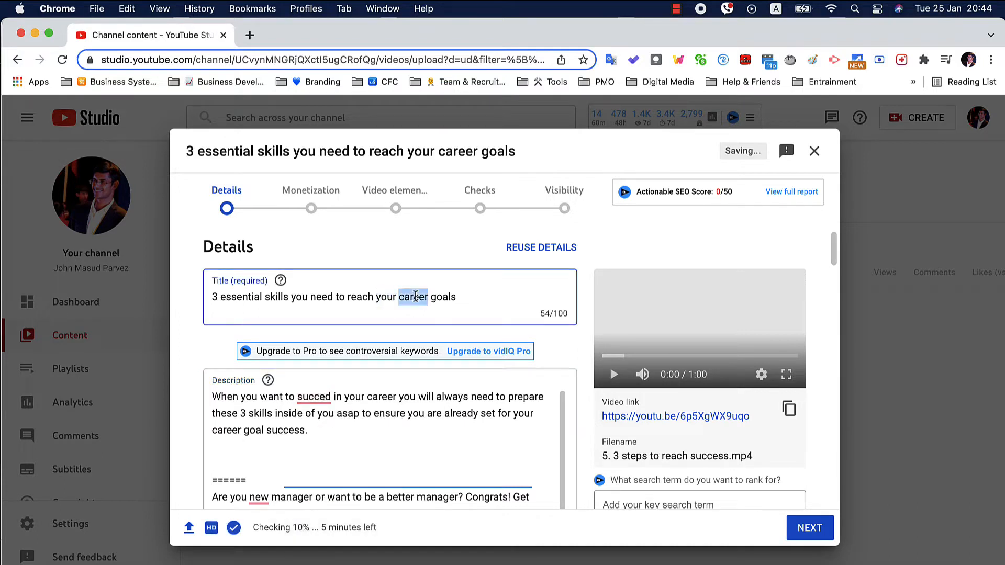
{"action": "key", "text": "BackSpace"}
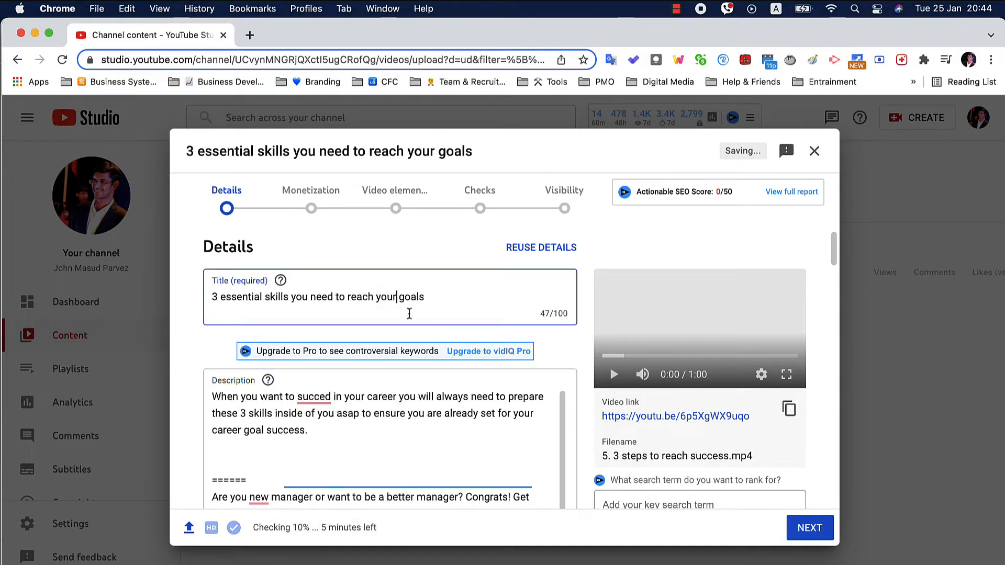
In the description's first line, correct "succed" to "succeed" and replace "career" with "goals".
{"action": "left_click", "coordinate": [313, 398]}
{"action": "left_click", "coordinate": [321, 423]}
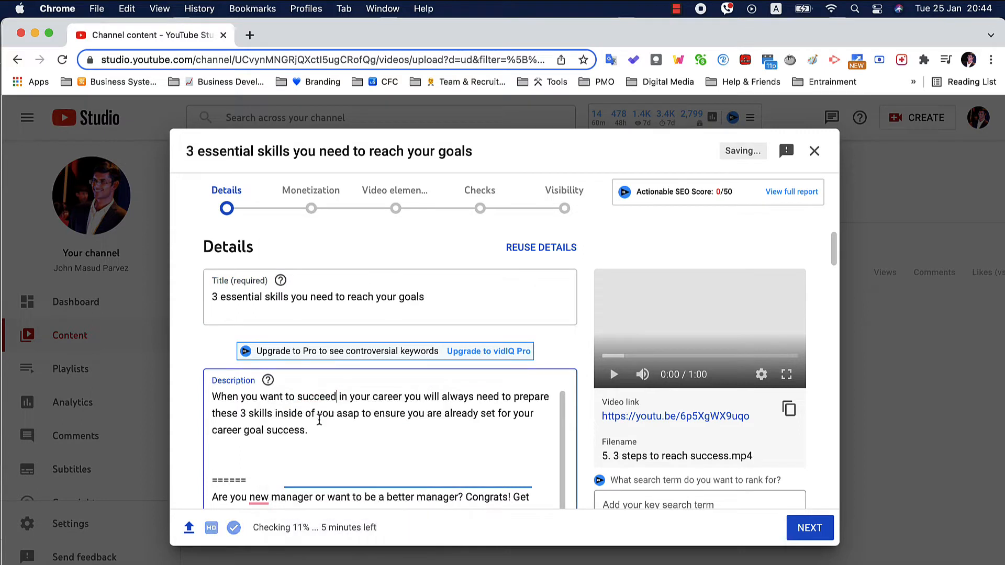
{"action": "double_click", "coordinate": [387, 397]}
{"action": "type", "text": "goals"}
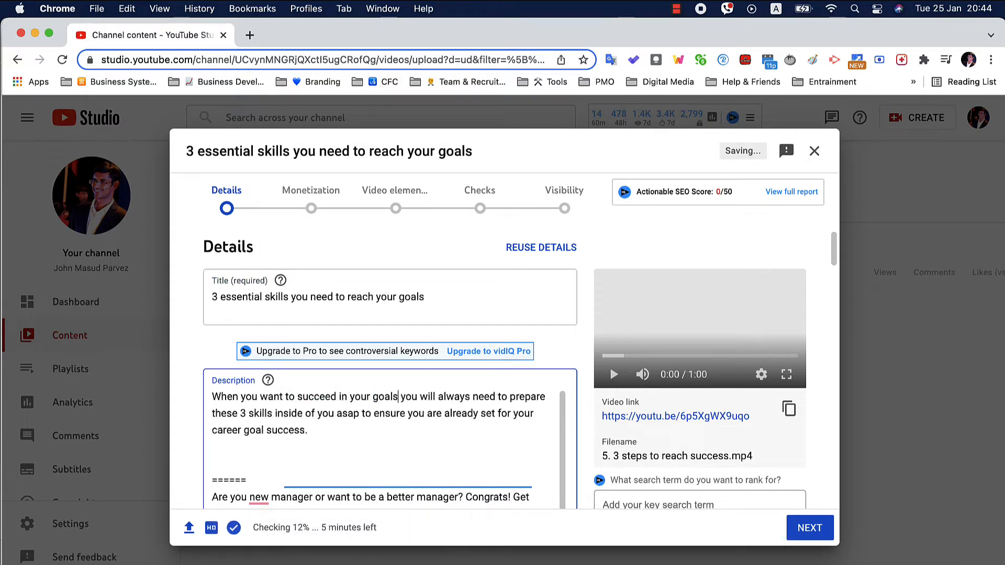
In the description's opening sentence, replace "skills" with "essential things" so it reads "these 3 essential things inside of you".
{"action": "double_click", "coordinate": [265, 415]}
{"action": "type", "text": "asse"}
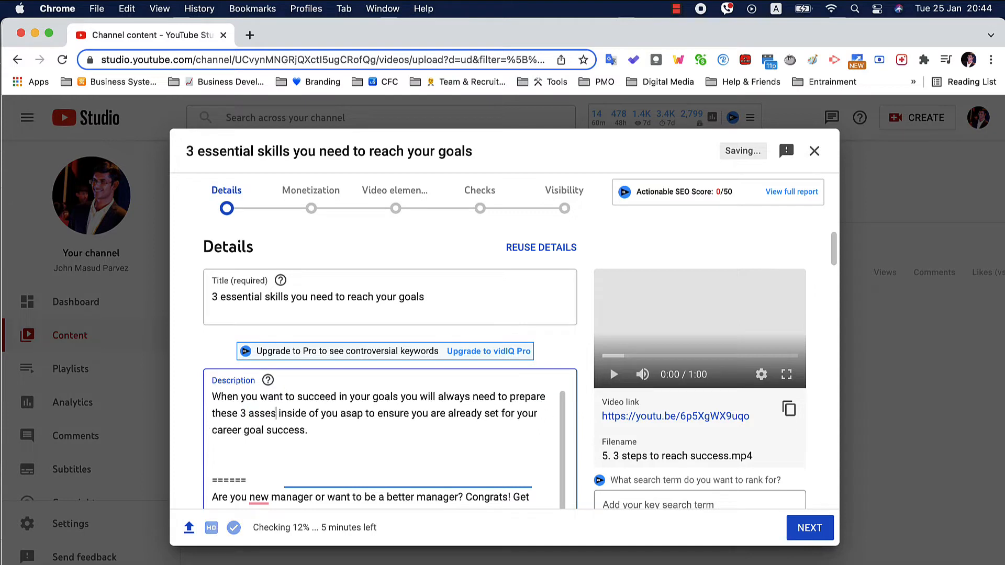
{"action": "key", "text": "BackSpace"}
{"action": "key", "text": "BackSpace"}
{"action": "key", "text": "BackSpace"}
{"action": "key", "text": "BackSpace"}
{"action": "type", "text": "essential "}
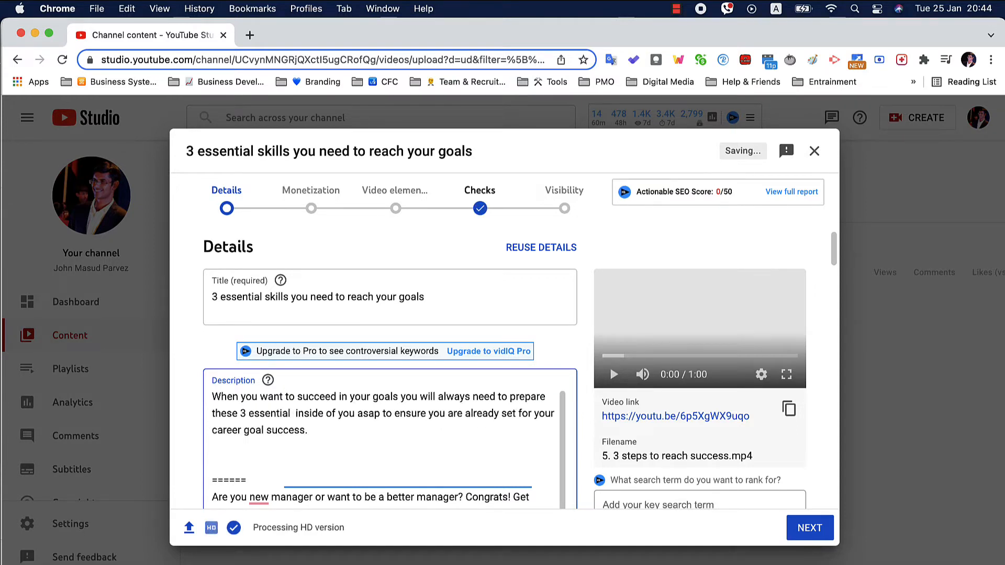
{"action": "type", "text": "things"}
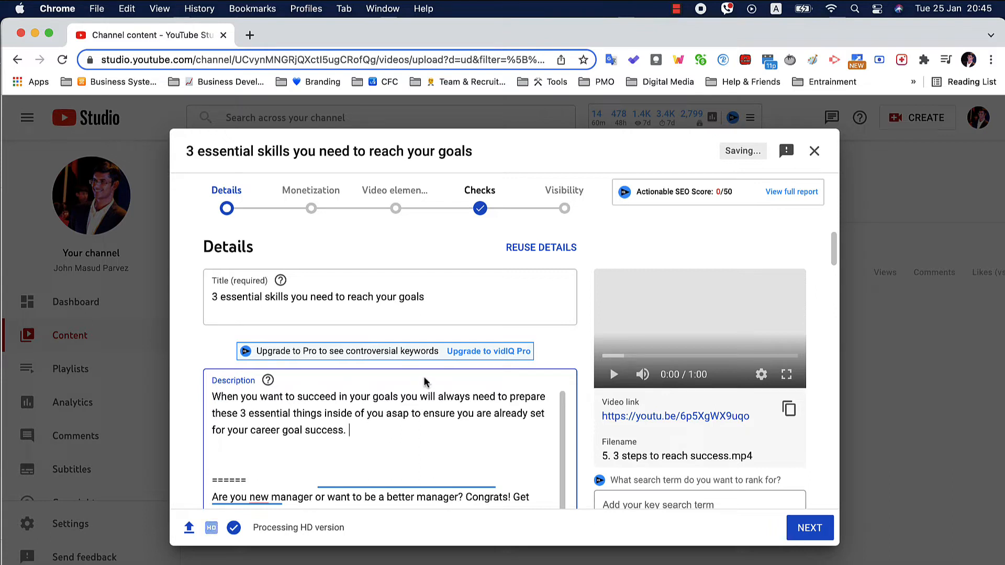
Write "#shorts" at the end of the video title, copy it, and remove it from the title.
{"action": "left_click", "coordinate": [449, 287]}
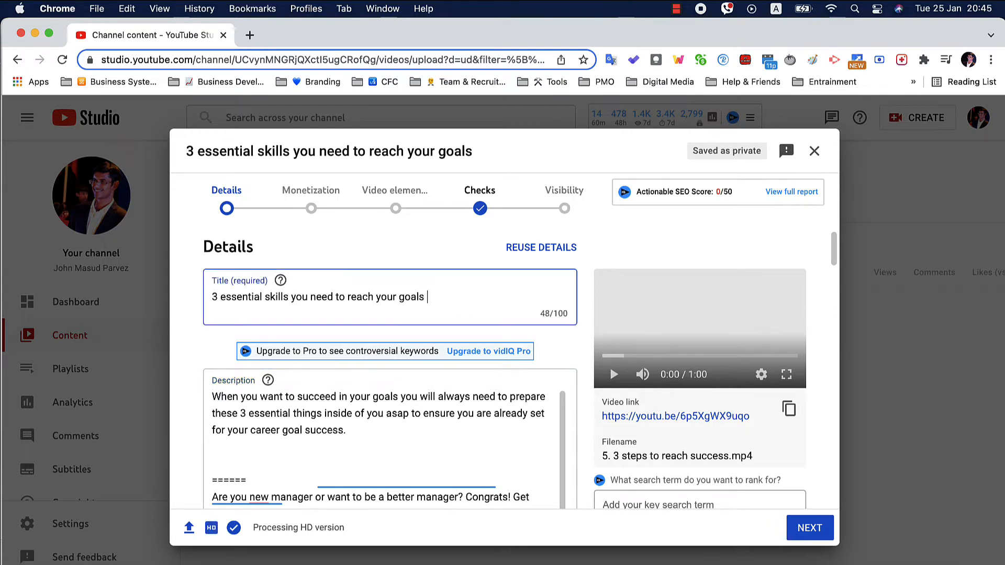
{"action": "type", "text": "#shorts"}
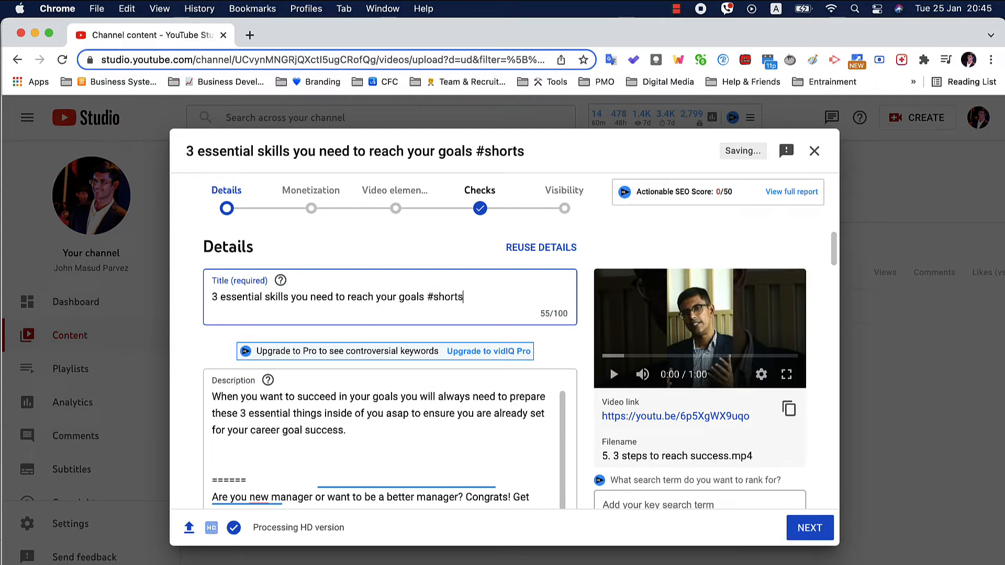
{"action": "key", "text": "shift+Left"}
{"action": "key", "text": "shift+Left"}
{"action": "key", "text": "shift+Left"}
{"action": "key", "text": "shift+Left"}
{"action": "key", "text": "shift+Left"}
{"action": "key", "text": "shift+Left"}
{"action": "key", "text": "shift+Left"}
{"action": "key", "text": "super+c"}
{"action": "key", "text": "BackSpace"}
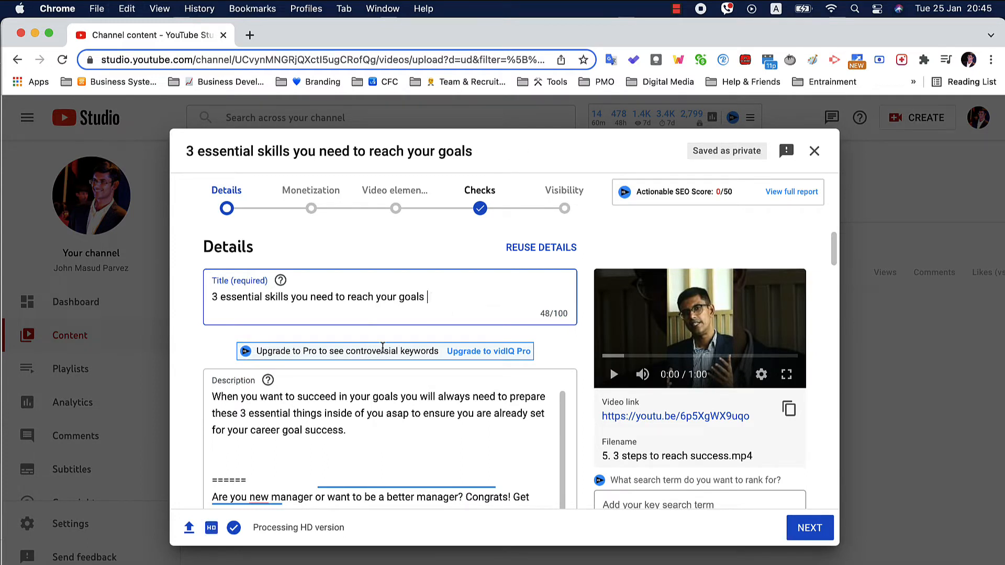
Insert a new first line in the description and paste the "#shorts" hashtag there.
{"action": "left_click", "coordinate": [305, 404]}
{"action": "key", "text": "Return"}
{"action": "key", "text": "Up"}
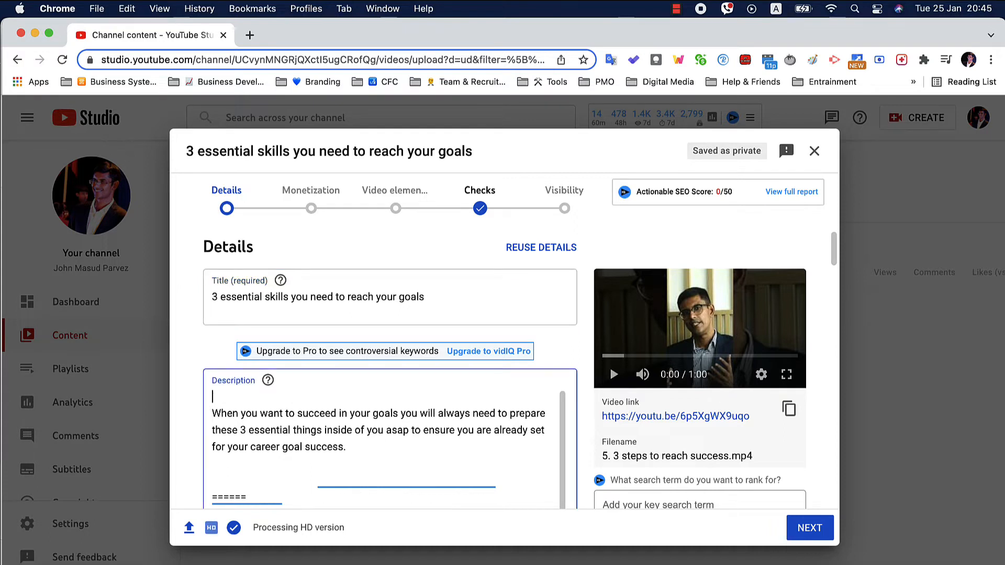
{"action": "key", "text": "super+v"}
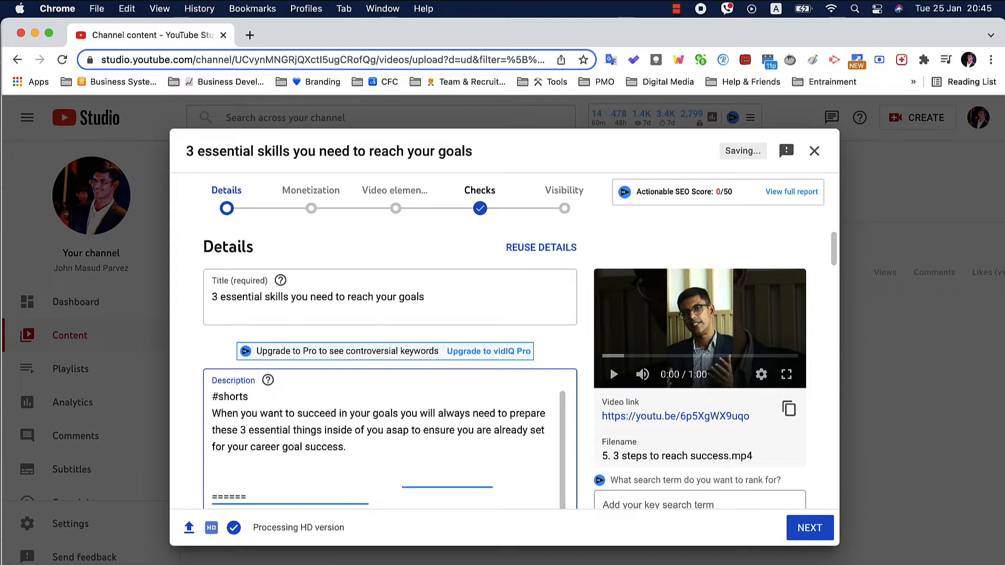
Upload the "Top 3 essential skills" image from the Downloads folder as the video's custom thumbnail.
{"action": "scroll", "coordinate": [248, 369], "scroll_direction": "down", "scroll_amount": 1}
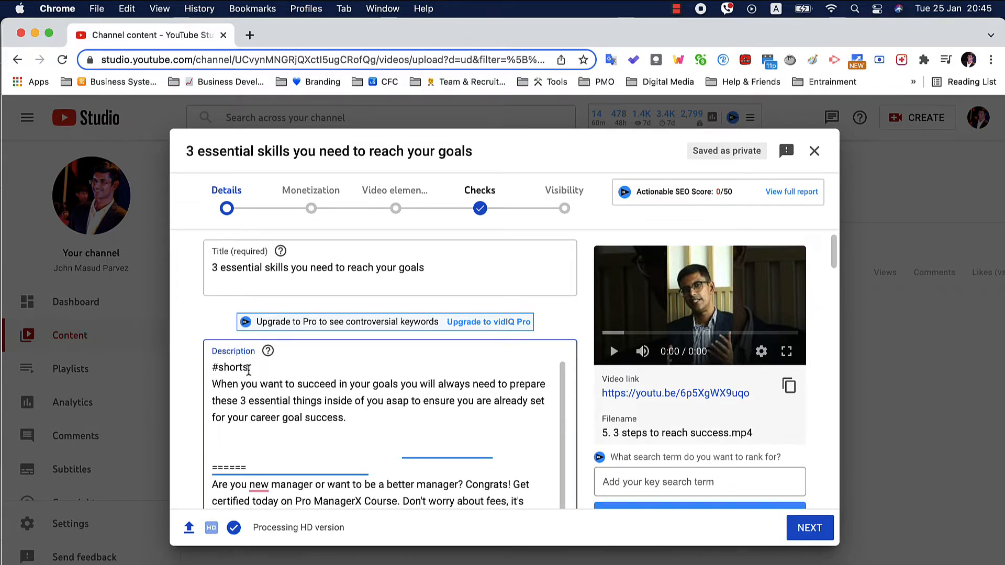
{"action": "scroll", "coordinate": [249, 369], "scroll_direction": "down", "scroll_amount": 10}
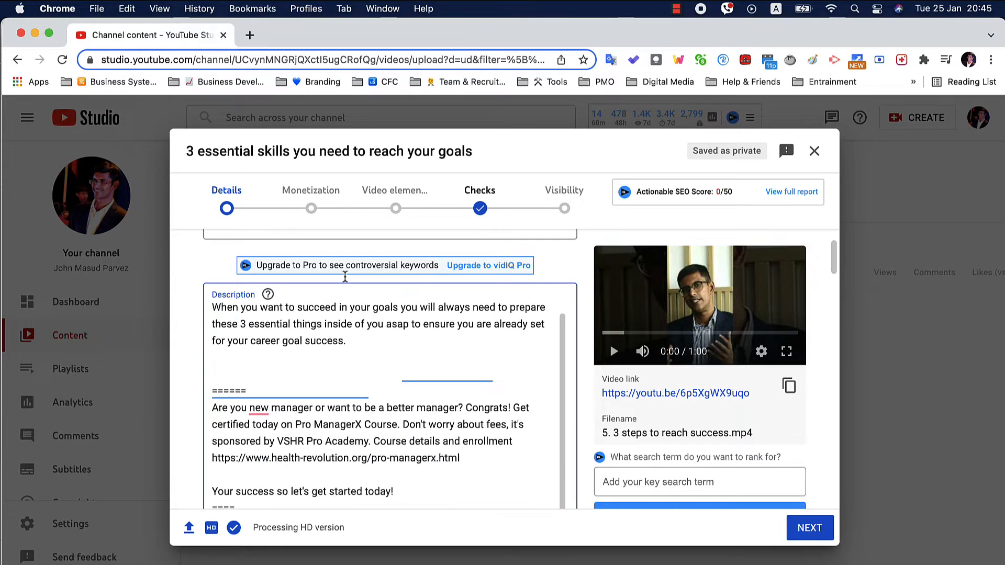
{"action": "scroll", "coordinate": [345, 276], "scroll_direction": "down", "scroll_amount": 10}
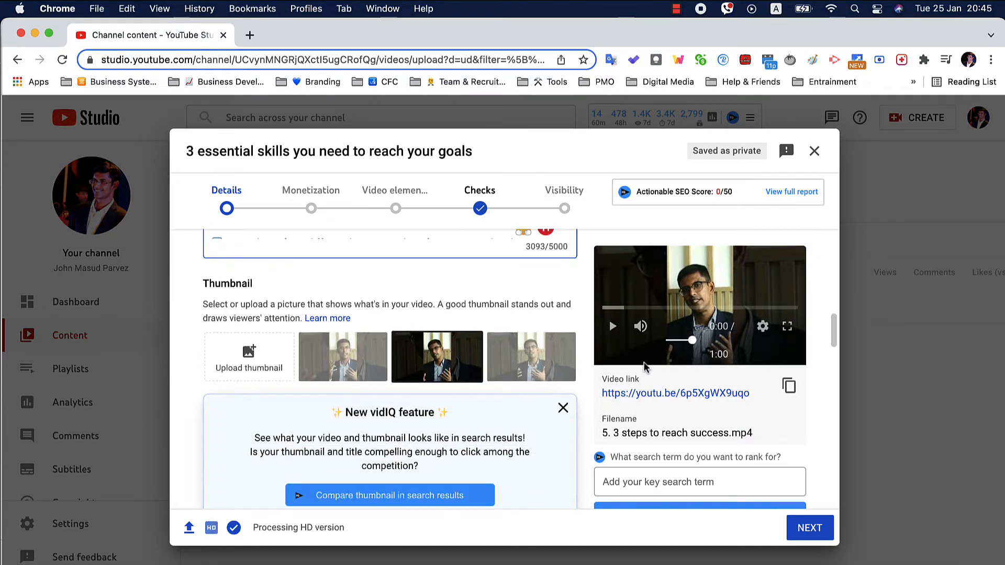
{"action": "scroll", "coordinate": [299, 360], "scroll_direction": "down", "scroll_amount": 1}
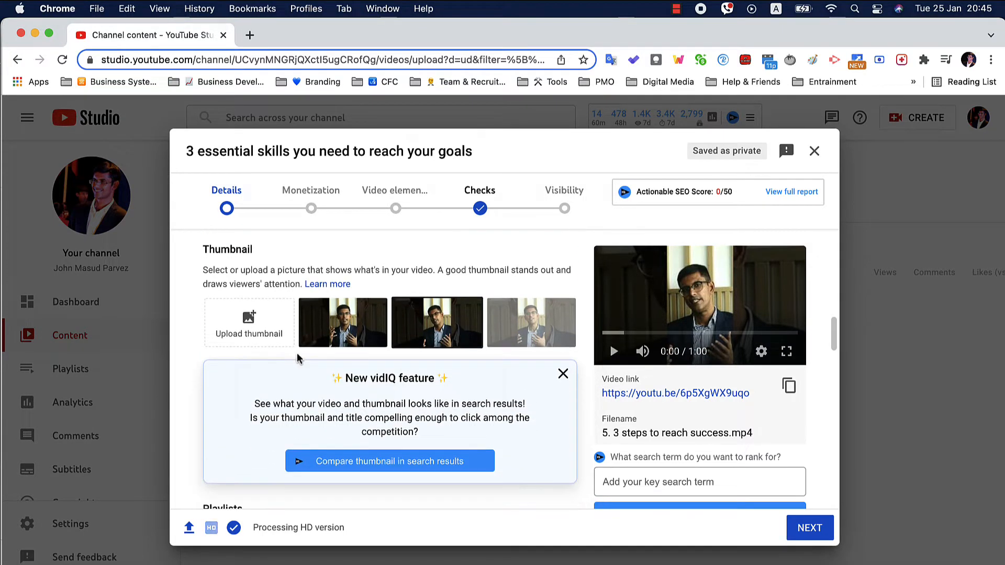
{"action": "left_click", "coordinate": [253, 334]}
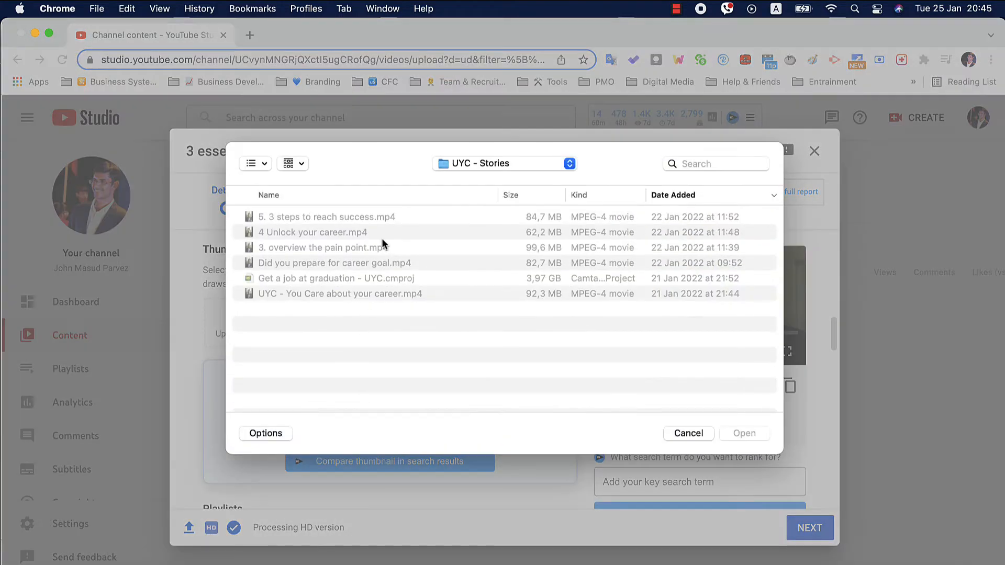
{"action": "left_click", "coordinate": [500, 166]}
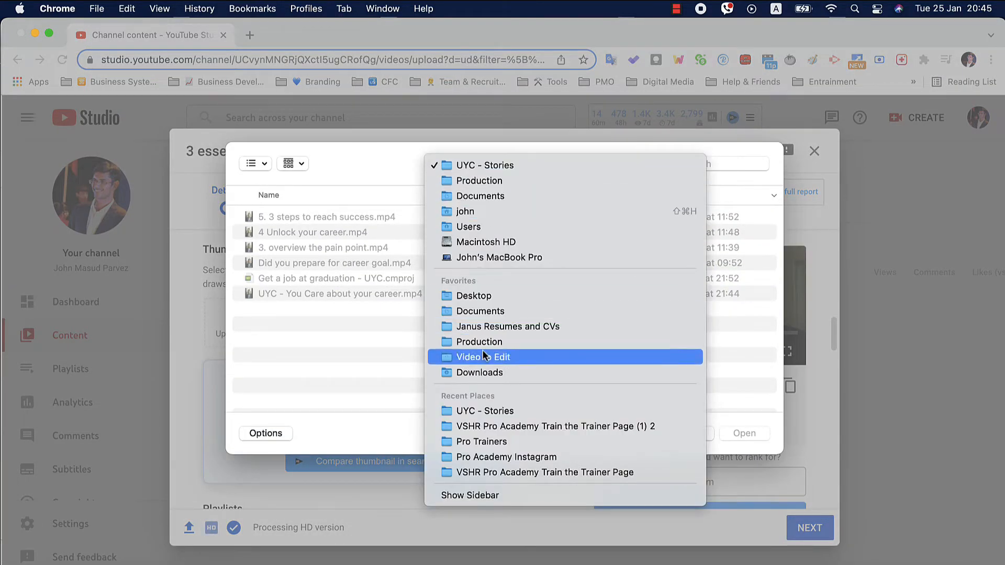
{"action": "left_click", "coordinate": [473, 373]}
{"action": "double_click", "coordinate": [325, 219]}
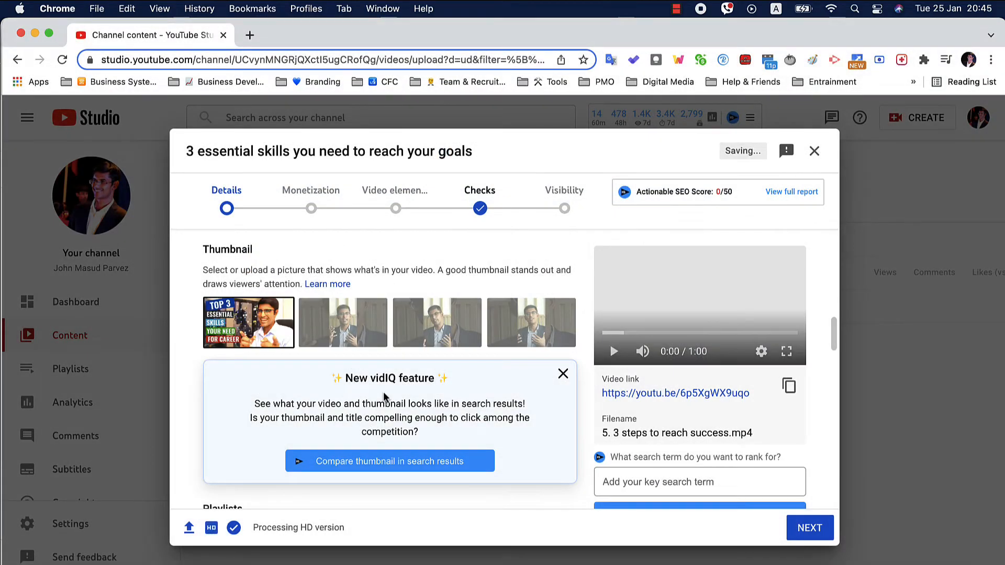
Add the video to the playlists "How to become a leader?" and "People Development".
{"action": "scroll", "coordinate": [385, 398], "scroll_direction": "down", "scroll_amount": 8}
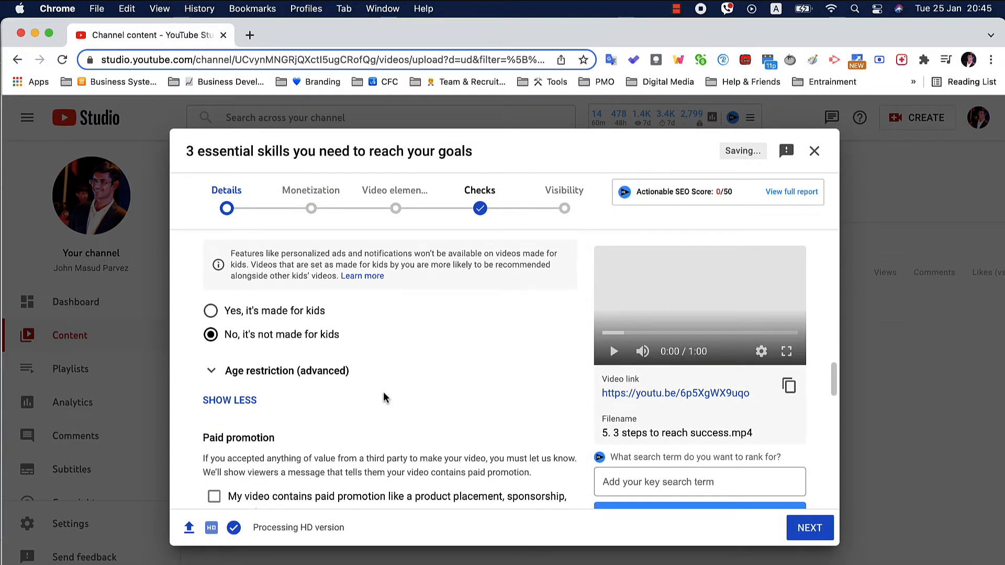
{"action": "scroll", "coordinate": [384, 398], "scroll_direction": "down", "scroll_amount": 10}
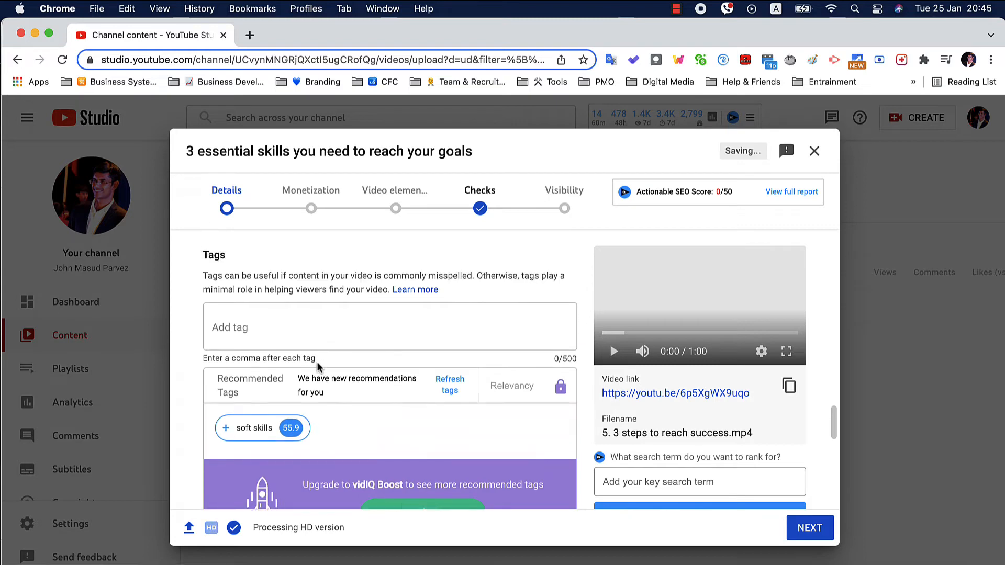
{"action": "scroll", "coordinate": [317, 365], "scroll_direction": "up", "scroll_amount": 15}
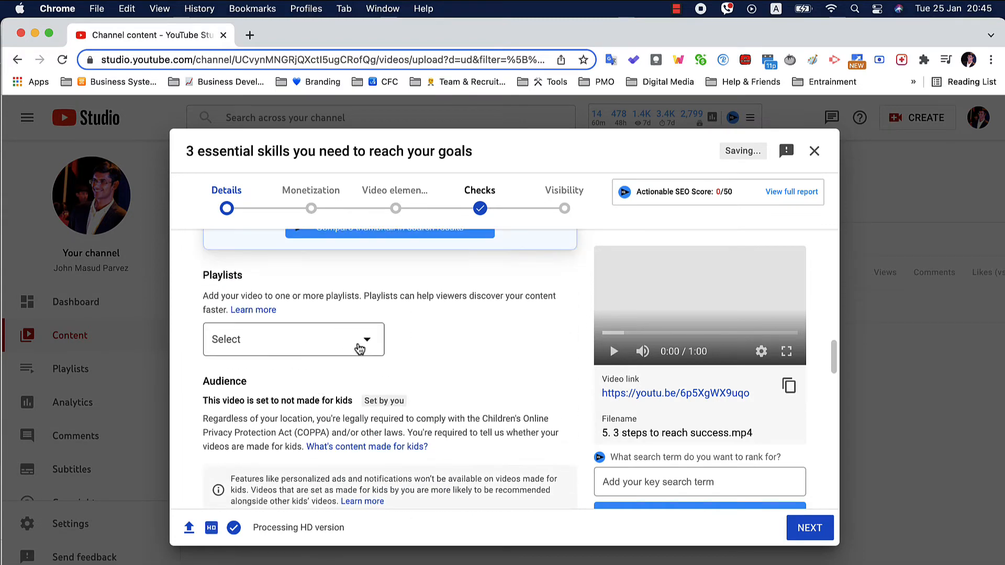
{"action": "left_click", "coordinate": [360, 349]}
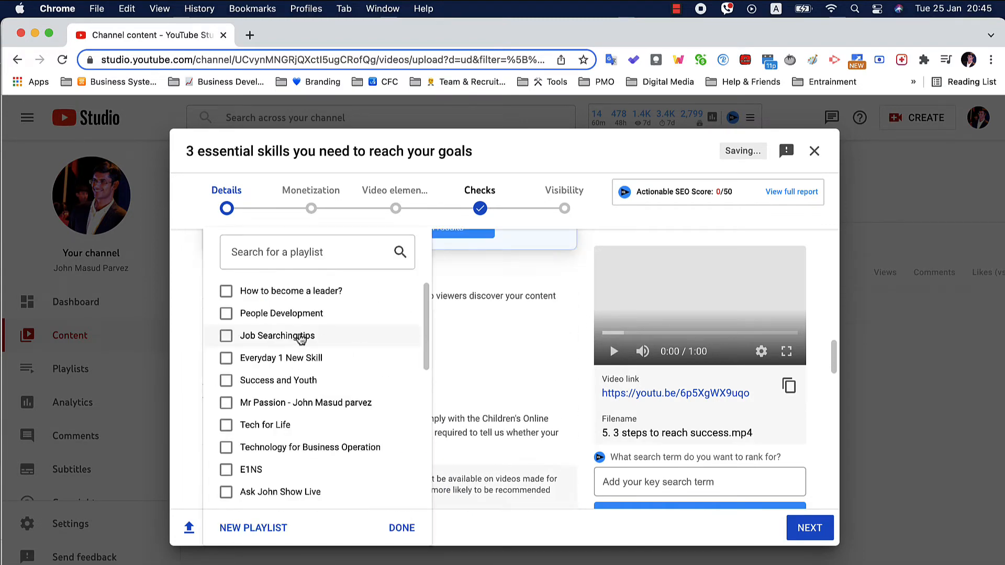
{"action": "left_click", "coordinate": [304, 304]}
{"action": "left_click", "coordinate": [300, 316]}
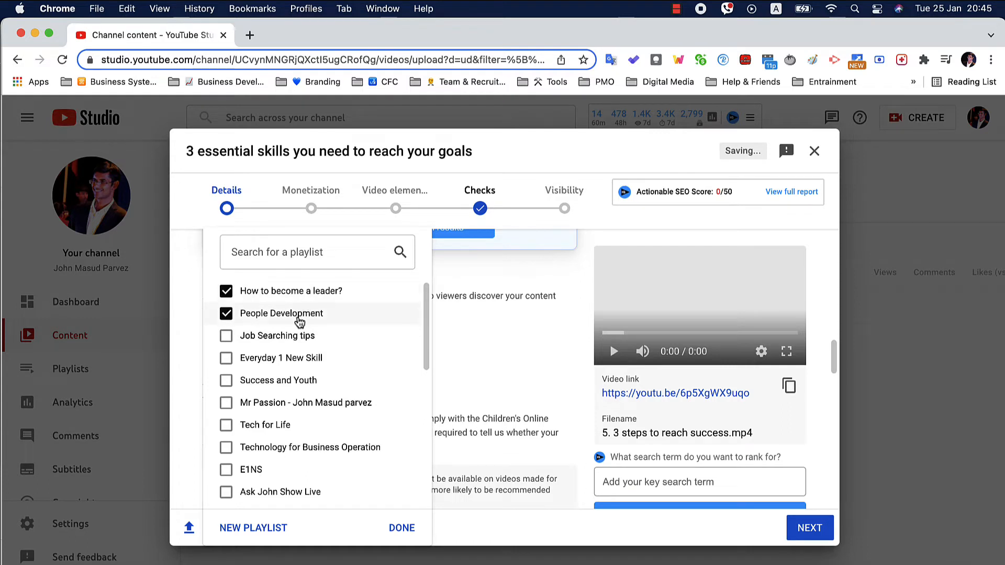
{"action": "left_click", "coordinate": [401, 527]}
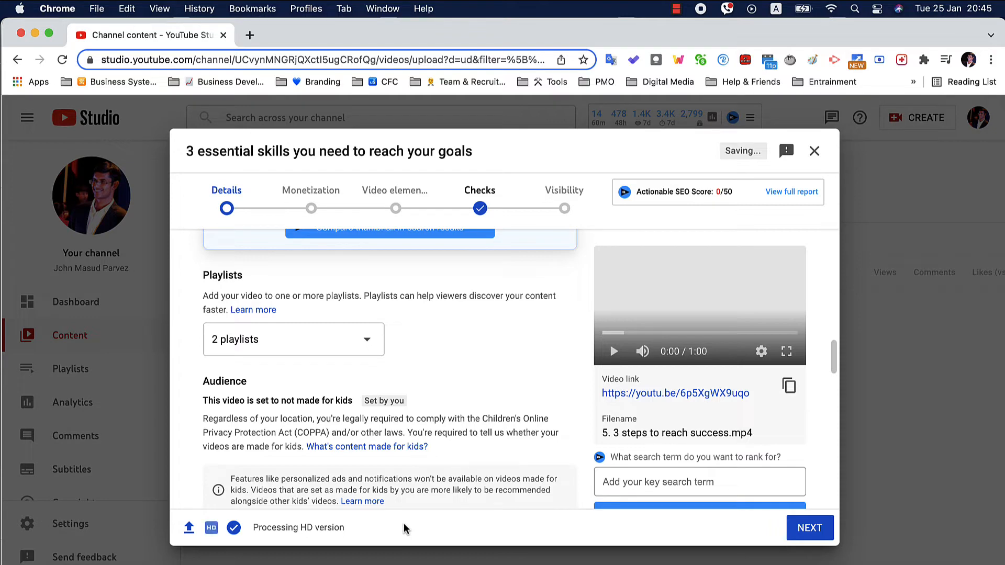
Add the tags "goal", "success" and "career goals" to the video.
{"action": "scroll", "coordinate": [366, 418], "scroll_direction": "down", "scroll_amount": 5}
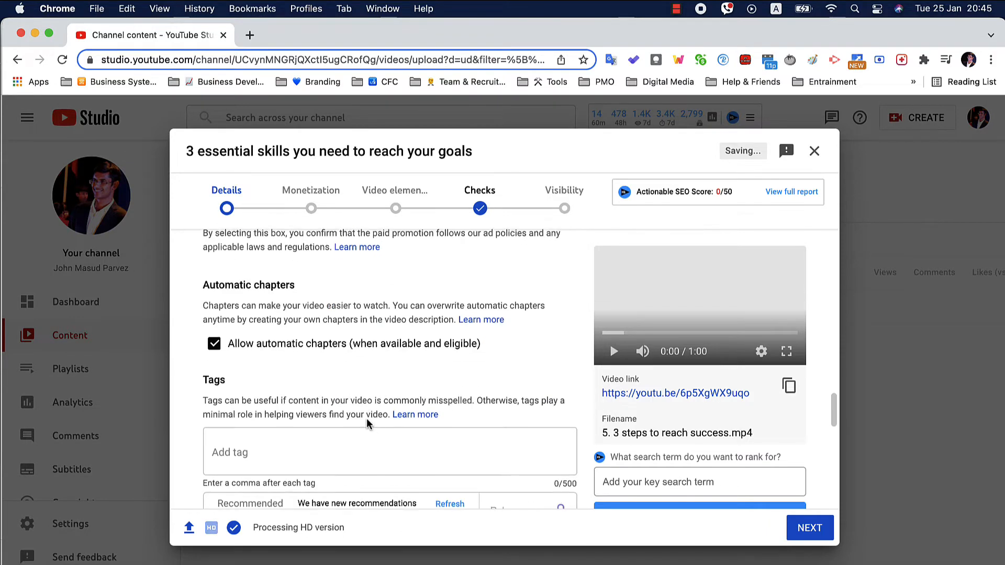
{"action": "left_click", "coordinate": [309, 448]}
{"action": "type", "text": "goal"}
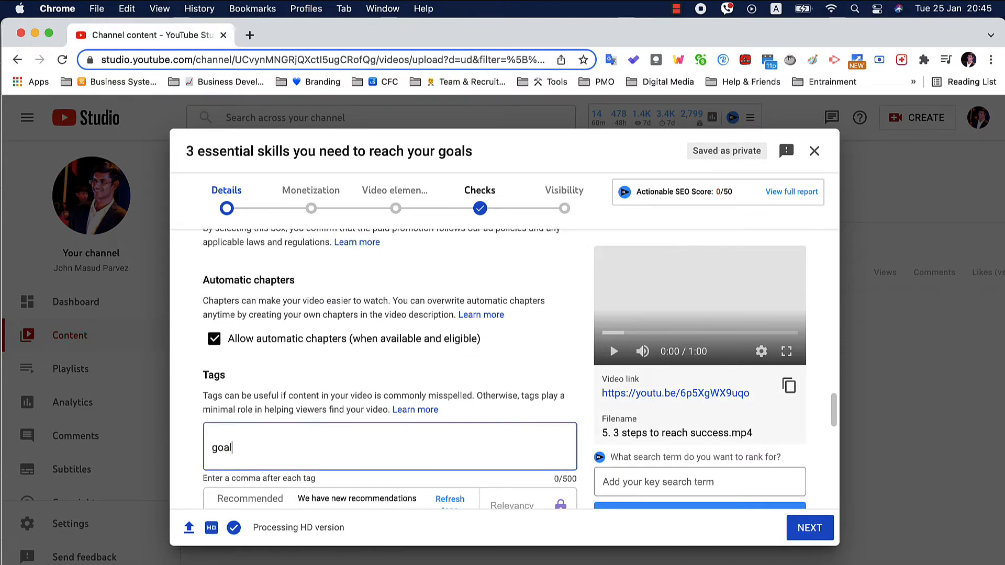
{"action": "type", "text": ",success"}
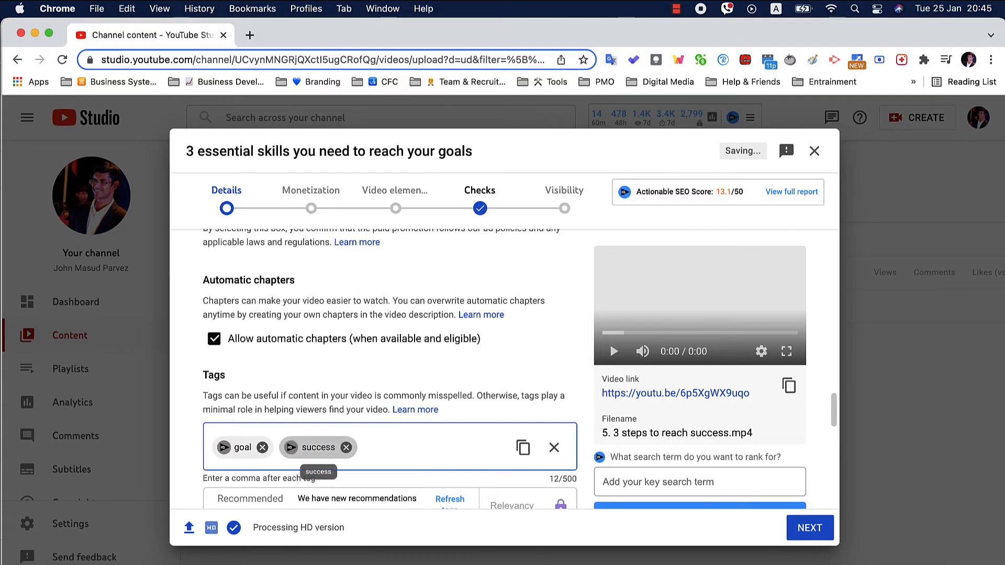
{"action": "type", "text": ",career goals"}
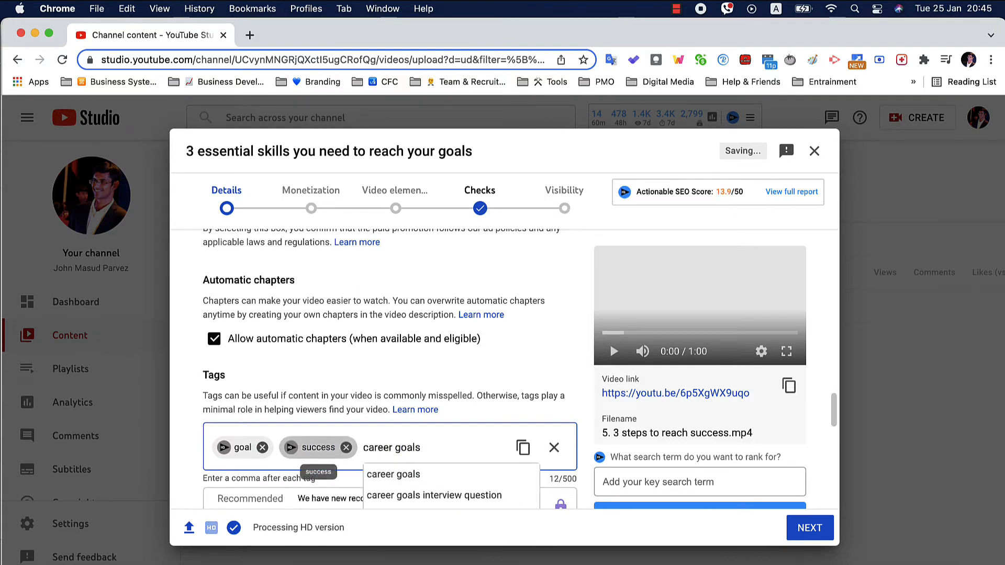
{"action": "type", "text": ","}
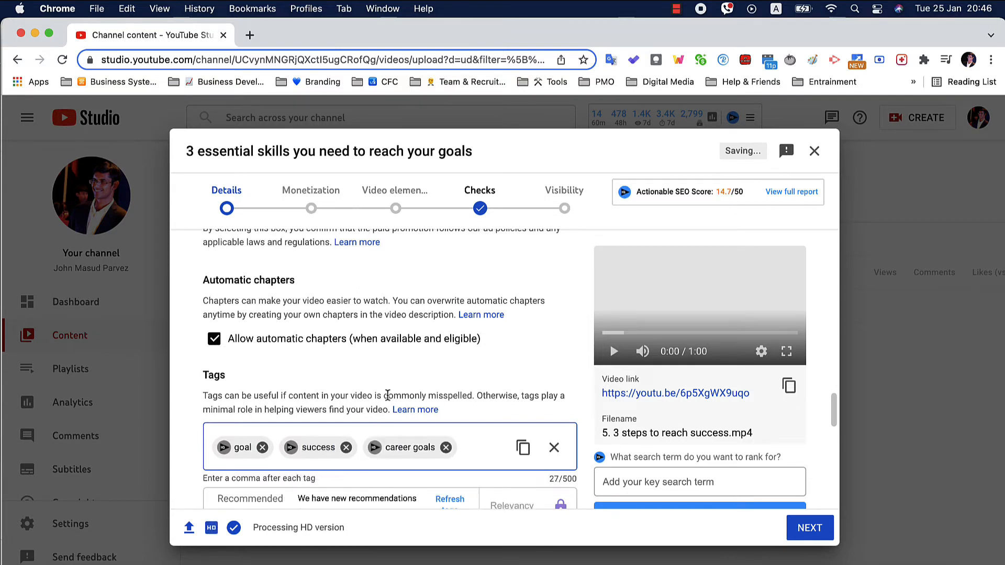
Inspect the keyword "goal" in the Keyword Inspector and add the related keyword "goals" as a tag.
{"action": "scroll", "coordinate": [299, 426], "scroll_direction": "down", "scroll_amount": 1}
{"action": "left_click", "coordinate": [218, 402]}
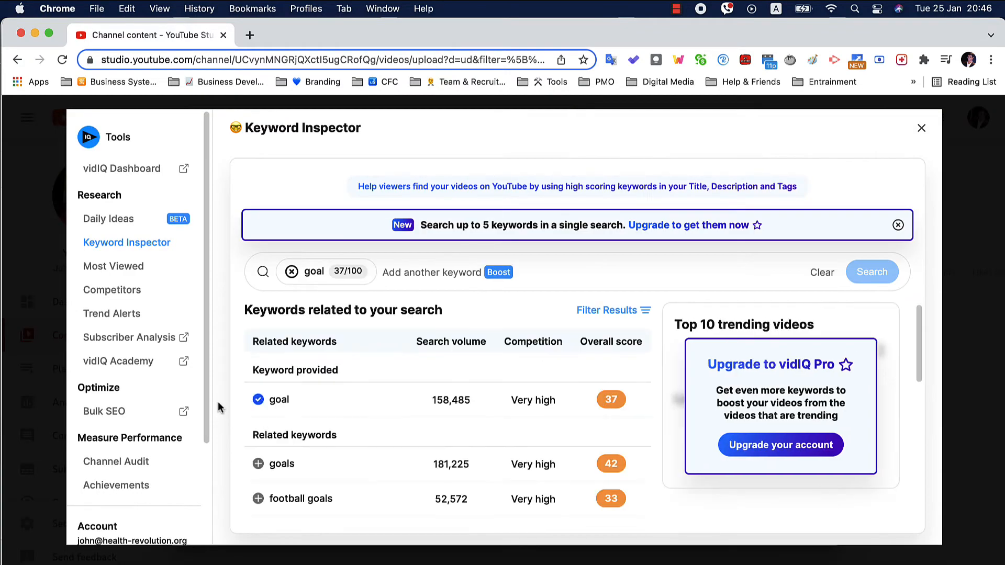
{"action": "left_click", "coordinate": [259, 465]}
{"action": "left_click", "coordinate": [921, 128]}
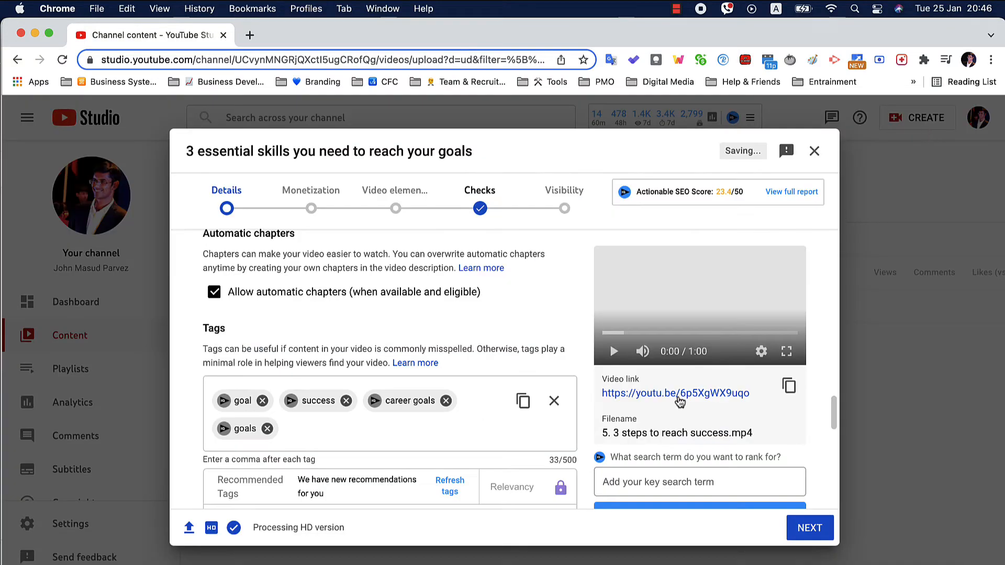
Add the tag "shorts" to the video's tags.
{"action": "scroll", "coordinate": [645, 383], "scroll_direction": "up", "scroll_amount": 10}
{"action": "scroll", "coordinate": [707, 361], "scroll_direction": "down", "scroll_amount": 4}
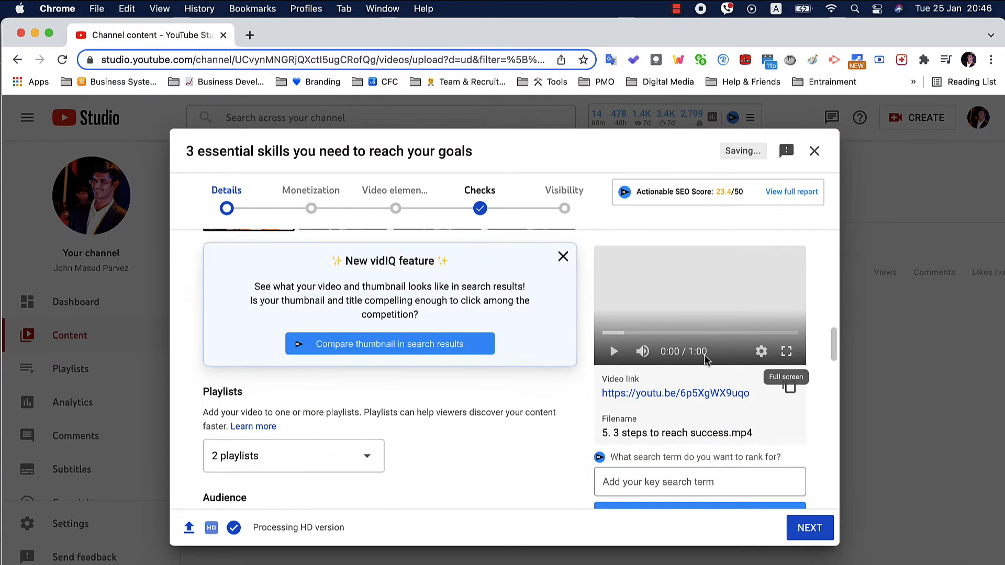
{"action": "scroll", "coordinate": [508, 444], "scroll_direction": "down", "scroll_amount": 12}
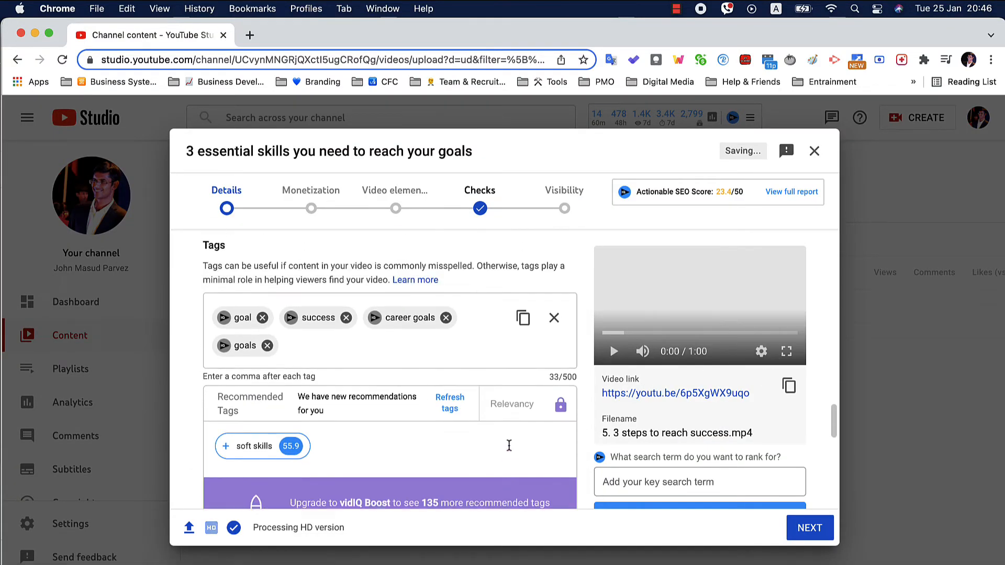
{"action": "scroll", "coordinate": [509, 445], "scroll_direction": "up", "scroll_amount": 1}
{"action": "left_click", "coordinate": [353, 394]}
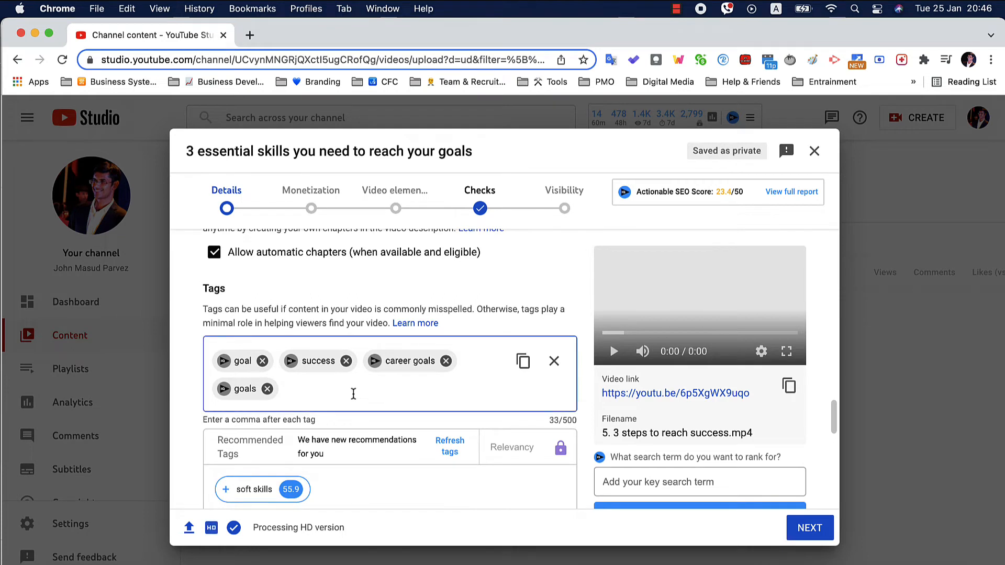
{"action": "type", "text": "sho"}
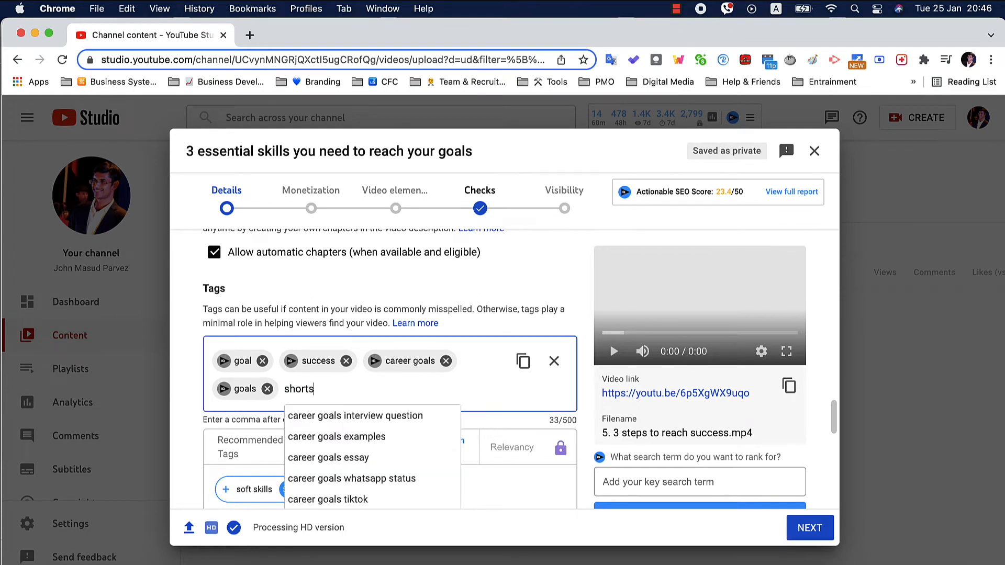
{"action": "type", "text": "rts"}
{"action": "key", "text": "Return"}
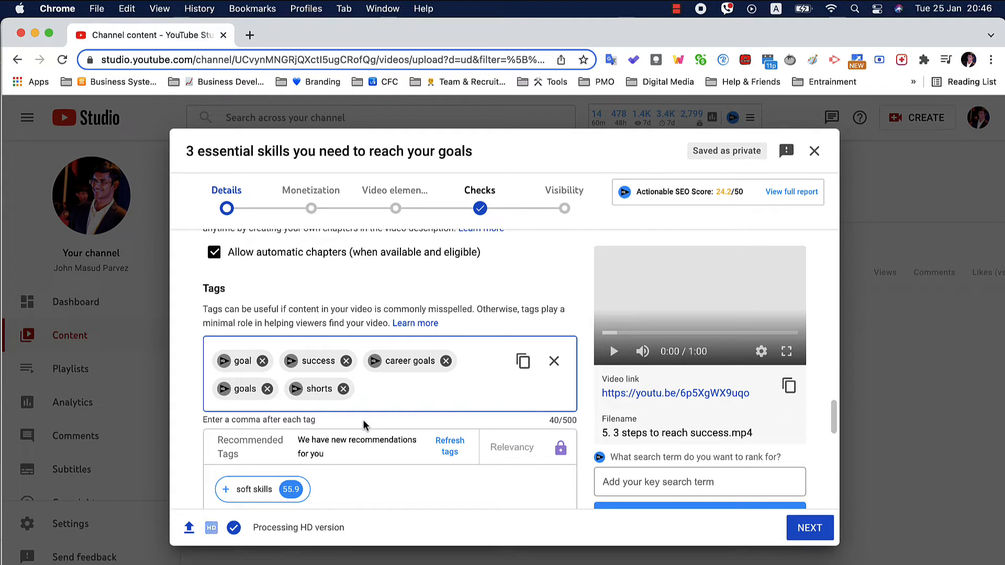
Try to paste a copied list of hashtags into the video's tags.
{"action": "key", "text": "super+v"}
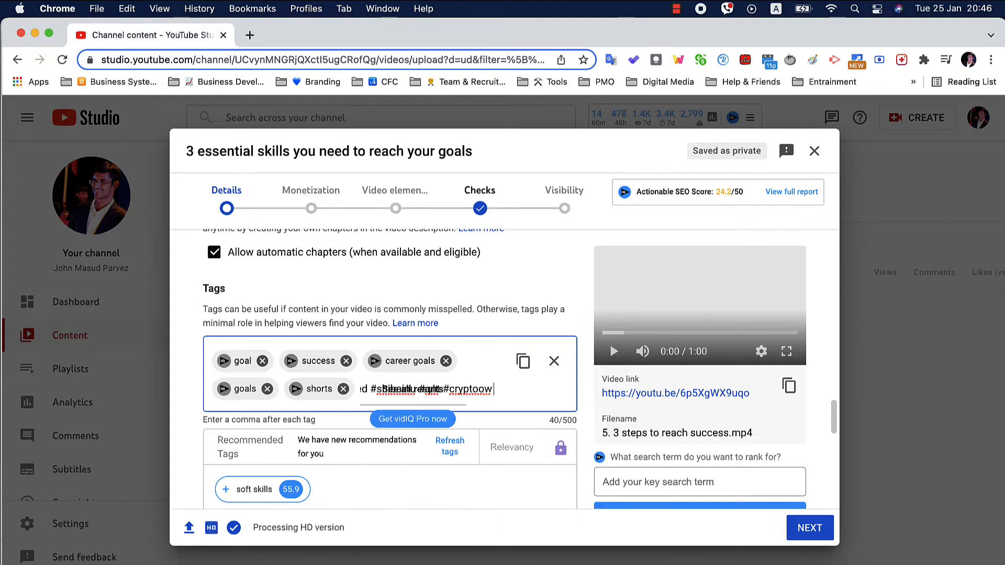
{"action": "key", "text": "Return"}
{"action": "left_click", "coordinate": [447, 413]}
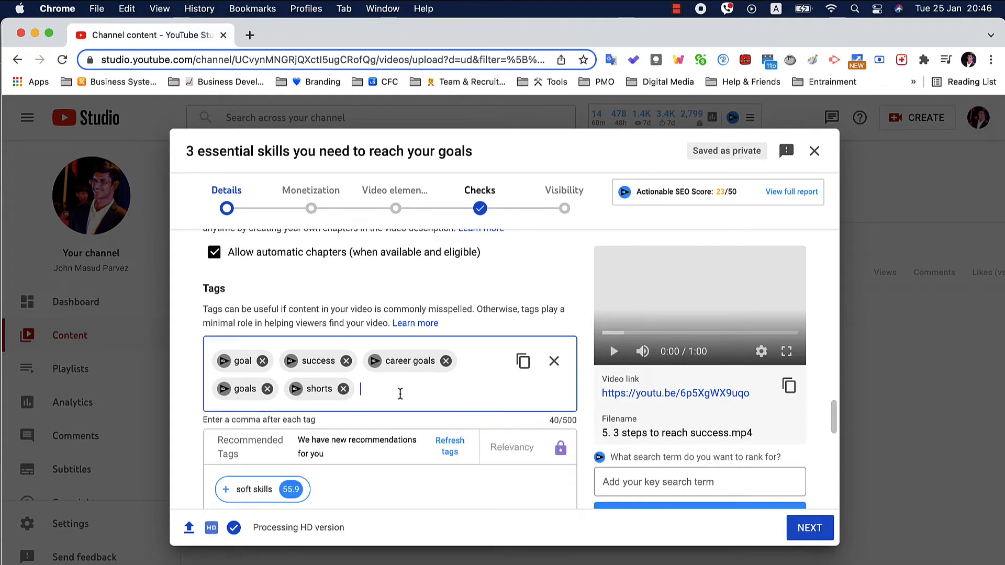
Add the tag "how to achieve your goals" to the video's tags.
{"action": "type", "text": "how to get your"}
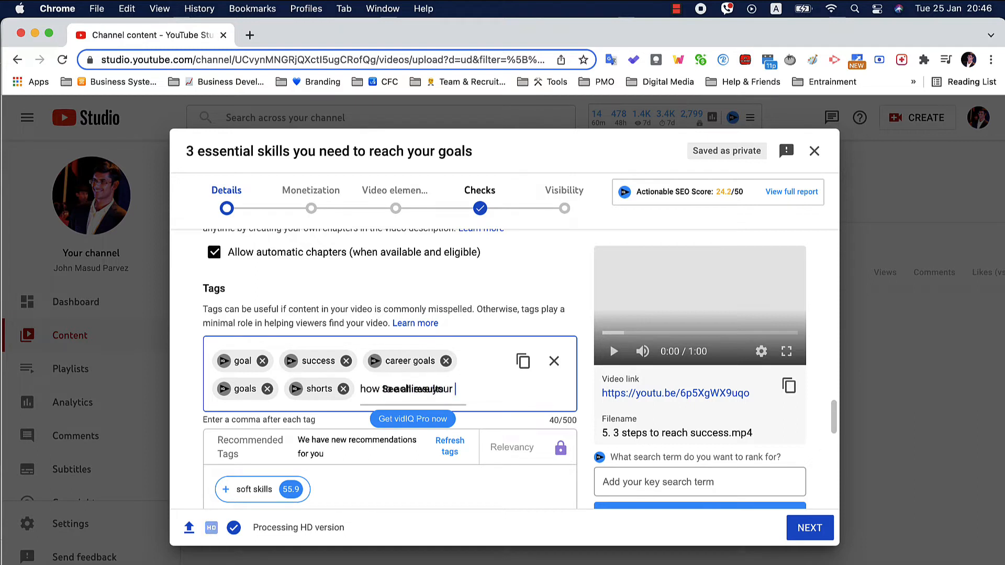
{"action": "type", "text": "goals"}
{"action": "key", "text": "Return"}
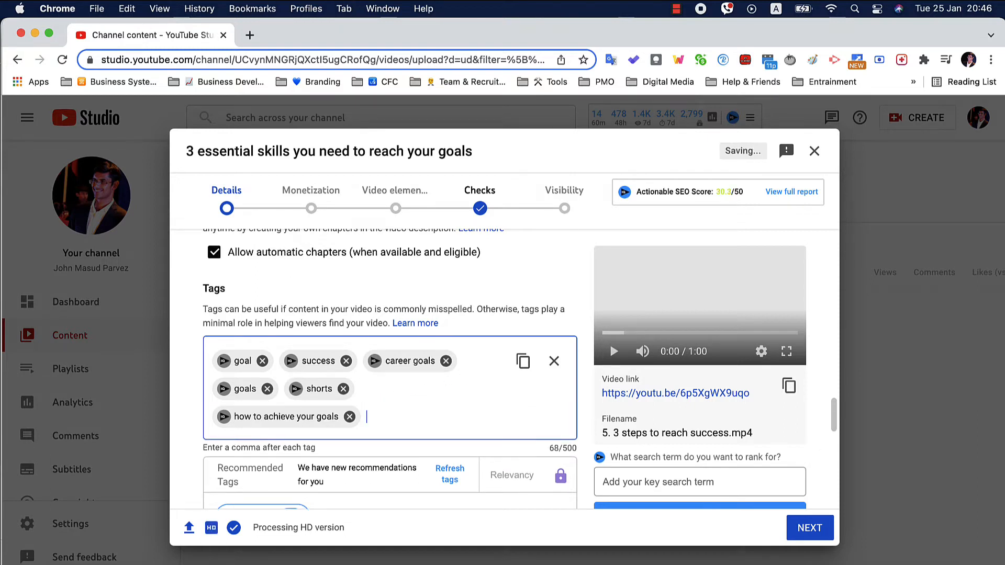
Paste a prepared list of goal-setting tags copied from another app into the video's tags.
{"action": "key", "text": "super+Tab"}
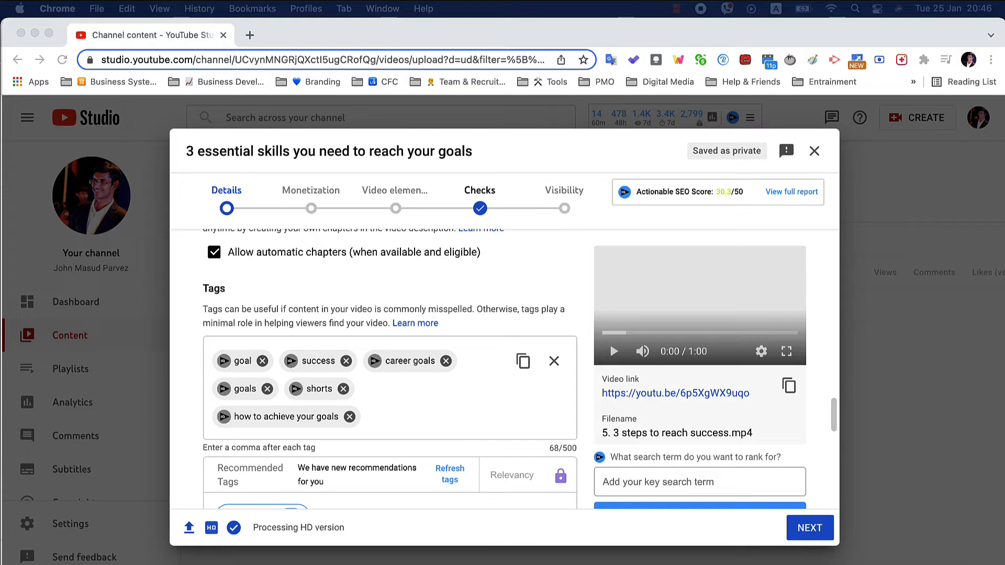
{"action": "left_click", "coordinate": [421, 437]}
{"action": "key", "text": "super+v"}
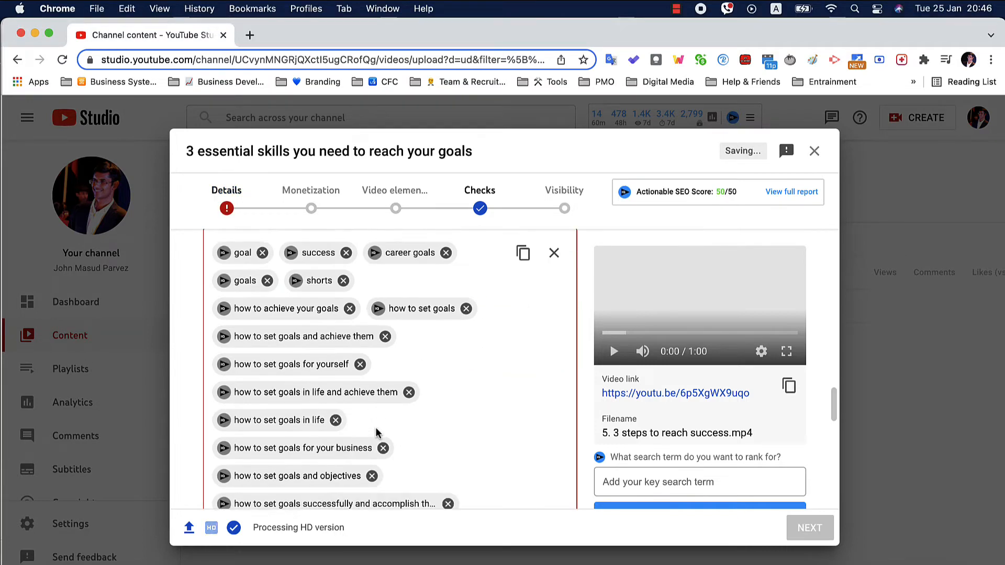
Remove the tags "how to set and achieve any goal" and "how to achieve goals" from the video's tags.
{"action": "scroll", "coordinate": [376, 427], "scroll_direction": "down", "scroll_amount": 5}
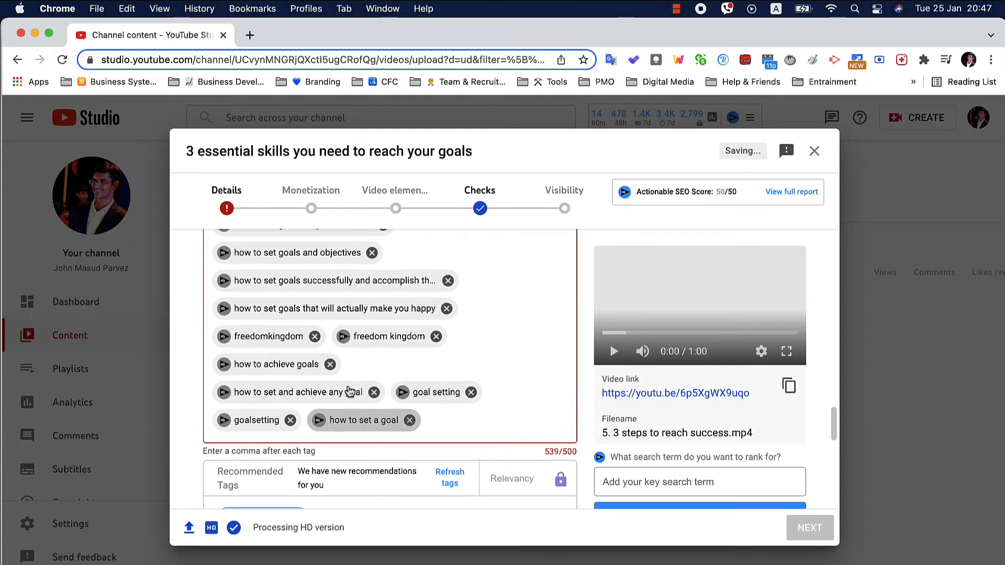
{"action": "left_click", "coordinate": [374, 392]}
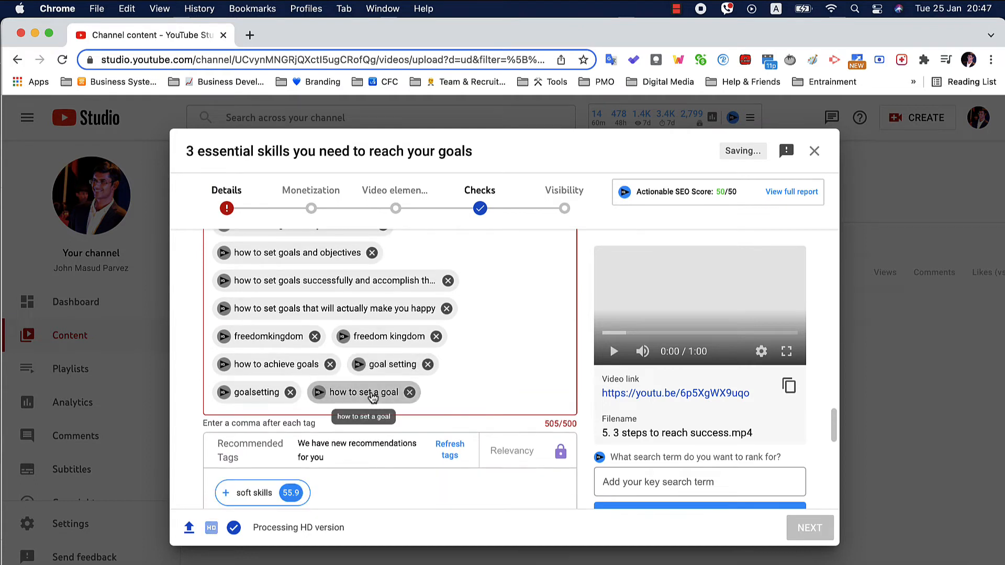
{"action": "left_click", "coordinate": [330, 364]}
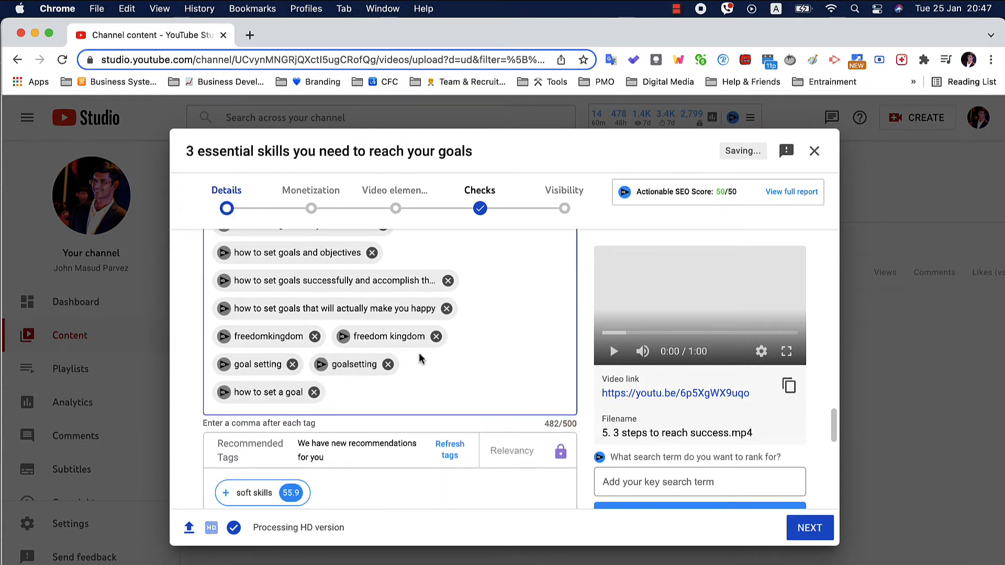
{"action": "scroll", "coordinate": [461, 346], "scroll_direction": "down", "scroll_amount": 5}
{"action": "scroll", "coordinate": [464, 348], "scroll_direction": "up", "scroll_amount": 10}
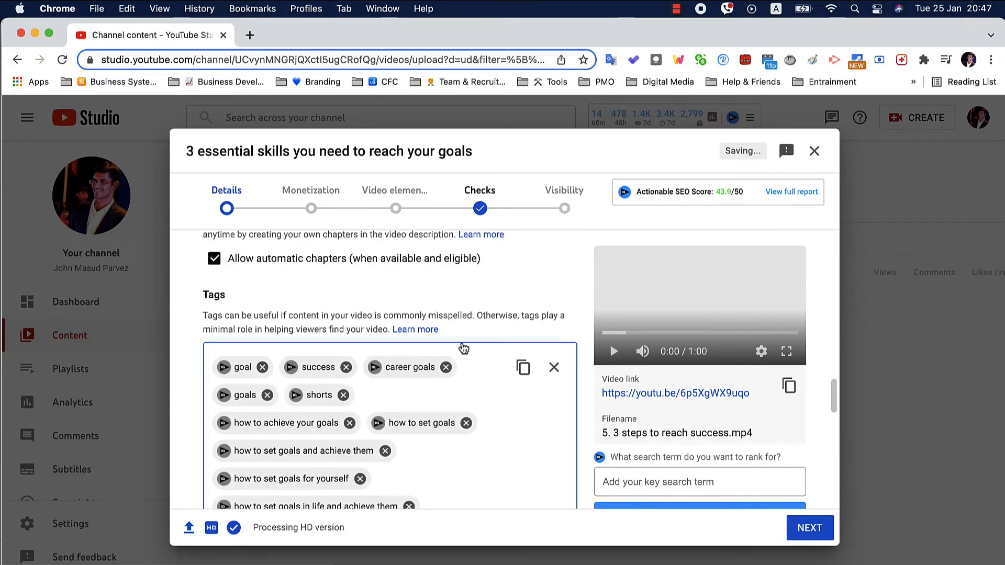
{"action": "scroll", "coordinate": [464, 348], "scroll_direction": "up", "scroll_amount": 5}
Add a video element featuring the most recent upload to the end screen and save the end screen.
{"action": "left_click", "coordinate": [808, 530]}
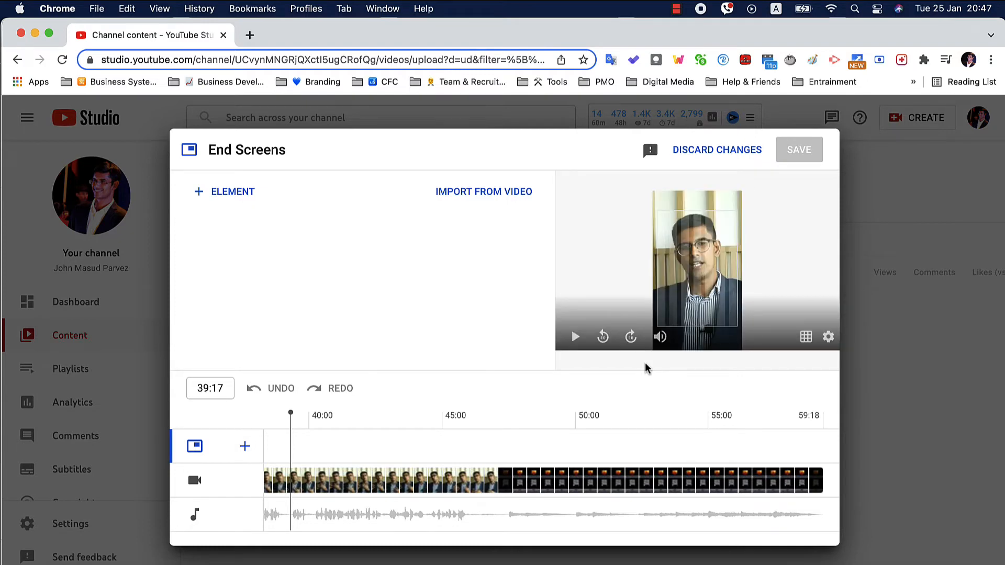
{"action": "left_click", "coordinate": [403, 475]}
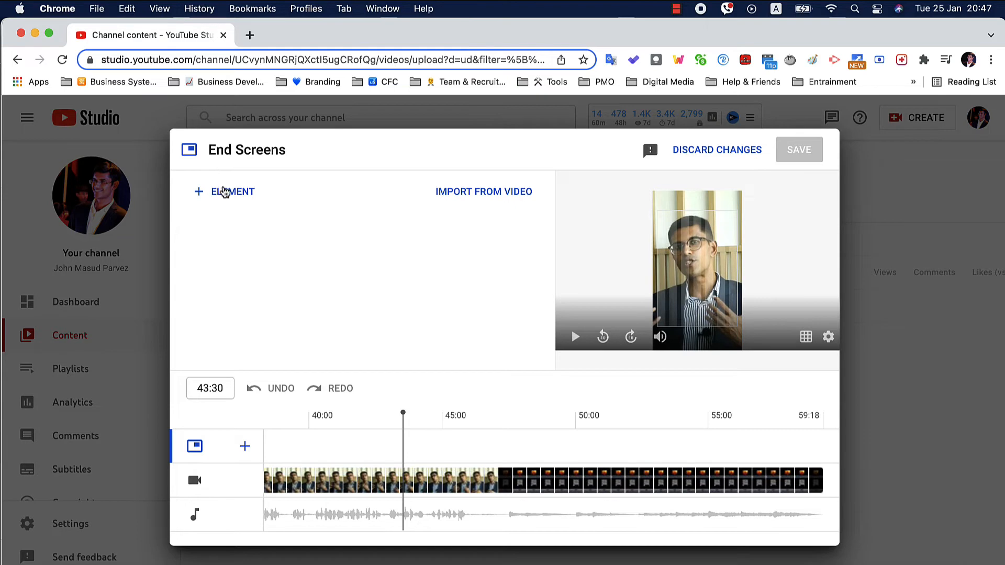
{"action": "left_click", "coordinate": [224, 191]}
{"action": "left_click", "coordinate": [237, 193]}
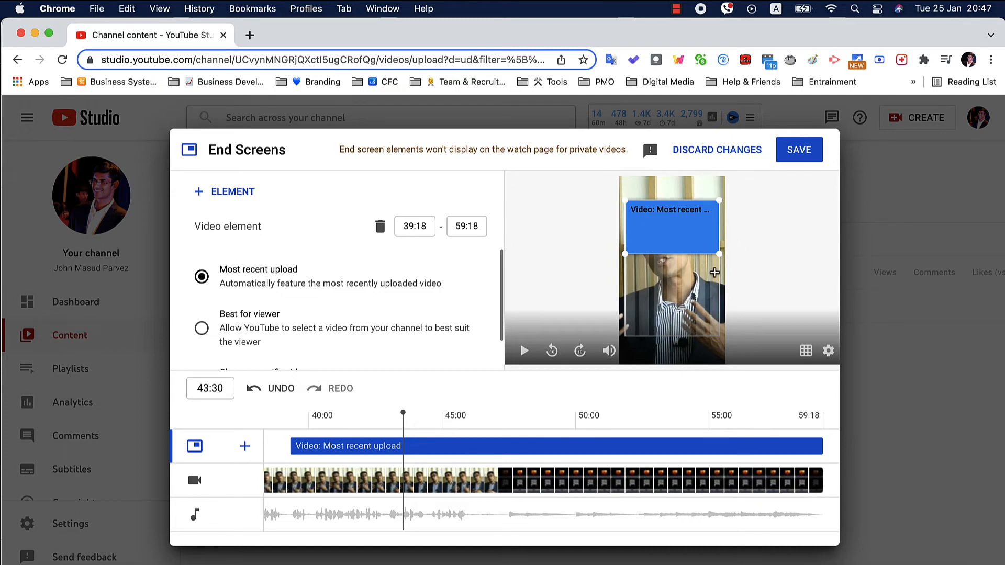
{"action": "left_click", "coordinate": [799, 151]}
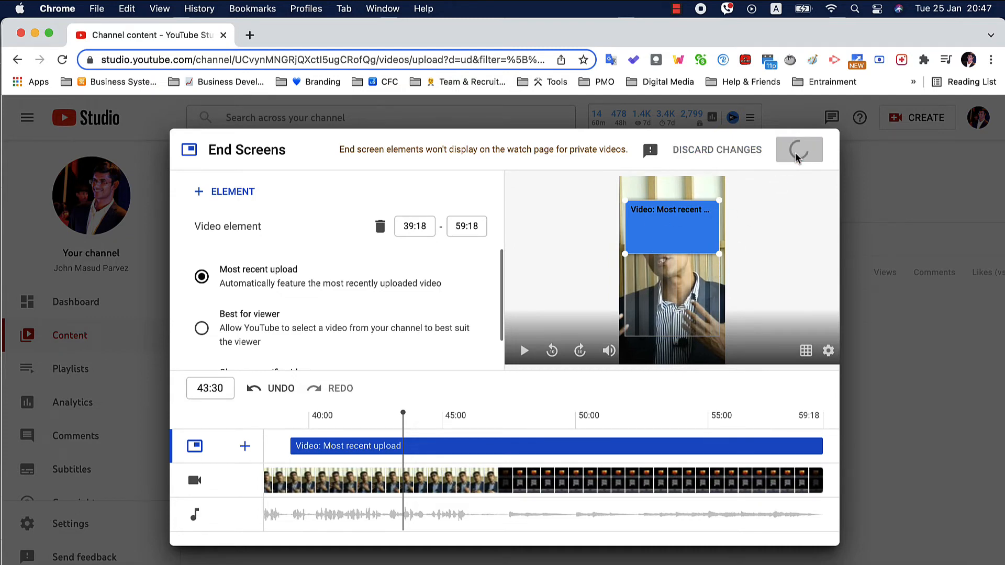
Proceed past the video elements and checks stages to the video's visibility settings.
{"action": "scroll", "coordinate": [775, 466], "scroll_direction": "down", "scroll_amount": 1}
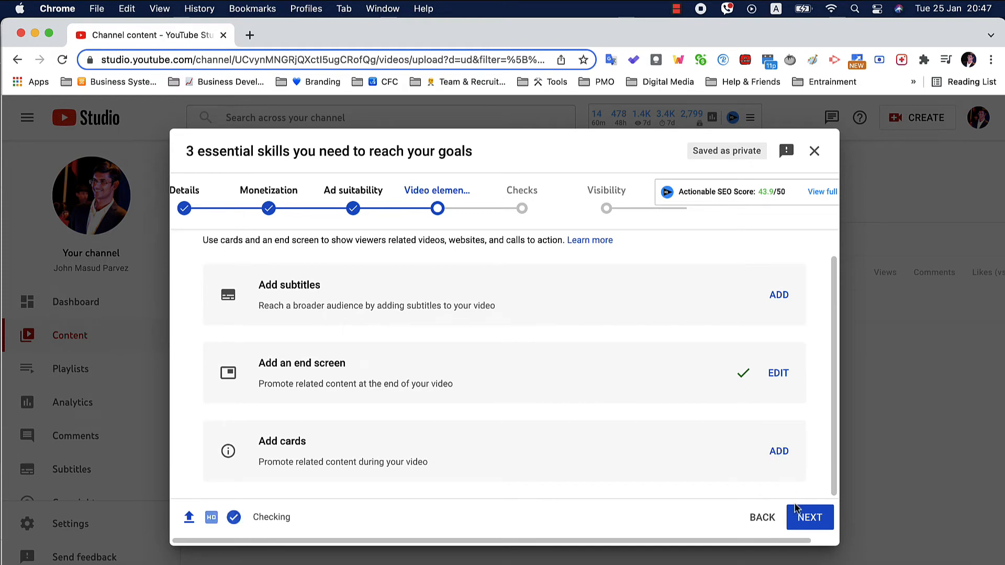
{"action": "left_click", "coordinate": [818, 517]}
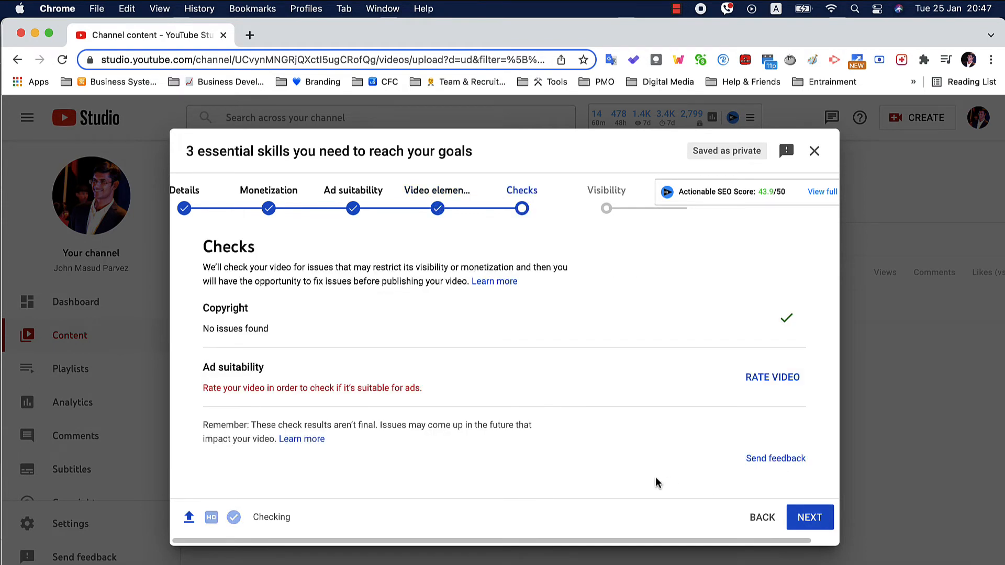
{"action": "left_click", "coordinate": [815, 519]}
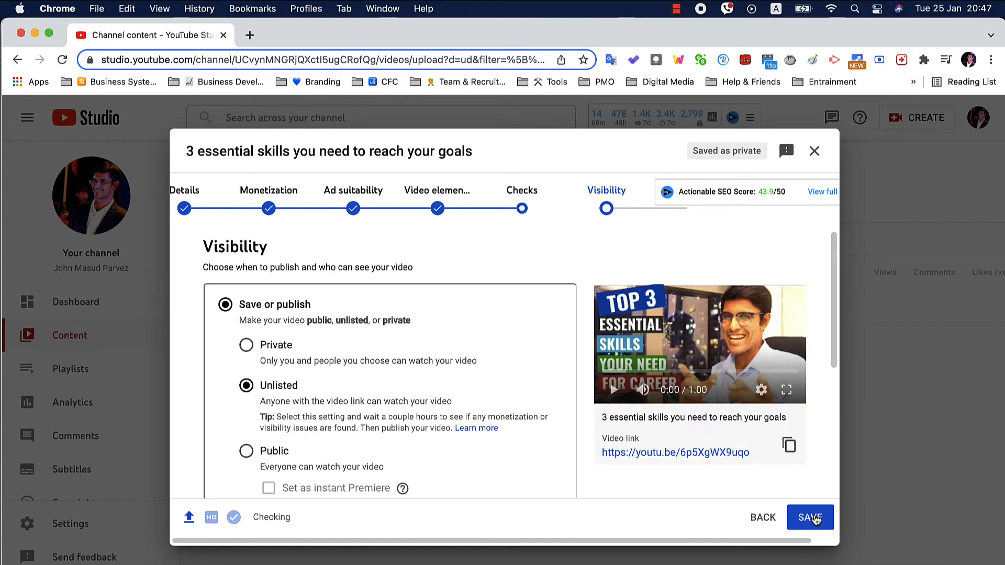
Choose scheduled publishing for the video and set it as a Premiere.
{"action": "scroll", "coordinate": [471, 419], "scroll_direction": "down", "scroll_amount": 5}
{"action": "scroll", "coordinate": [426, 410], "scroll_direction": "up", "scroll_amount": 1}
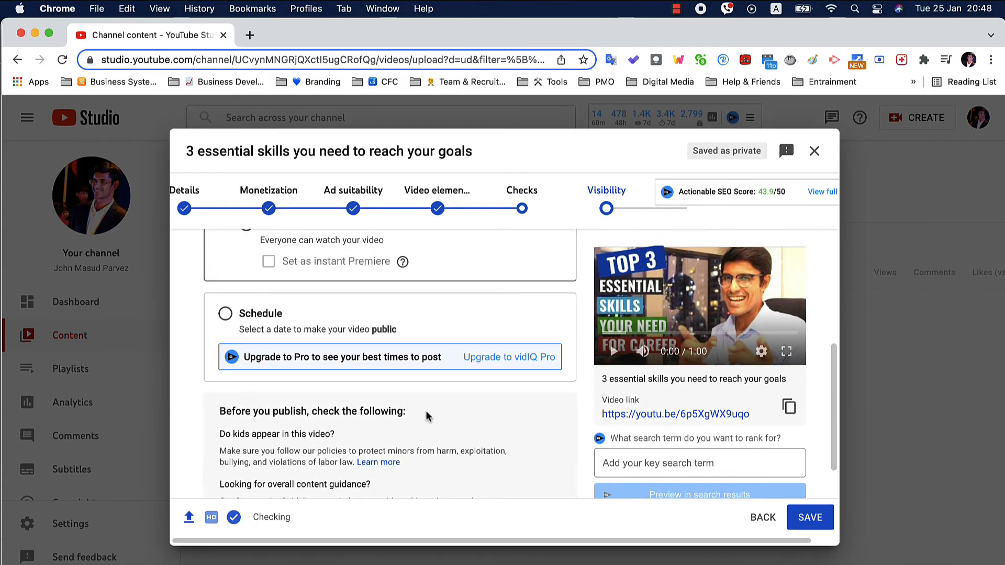
{"action": "scroll", "coordinate": [243, 352], "scroll_direction": "up", "scroll_amount": 1}
{"action": "left_click", "coordinate": [225, 373]}
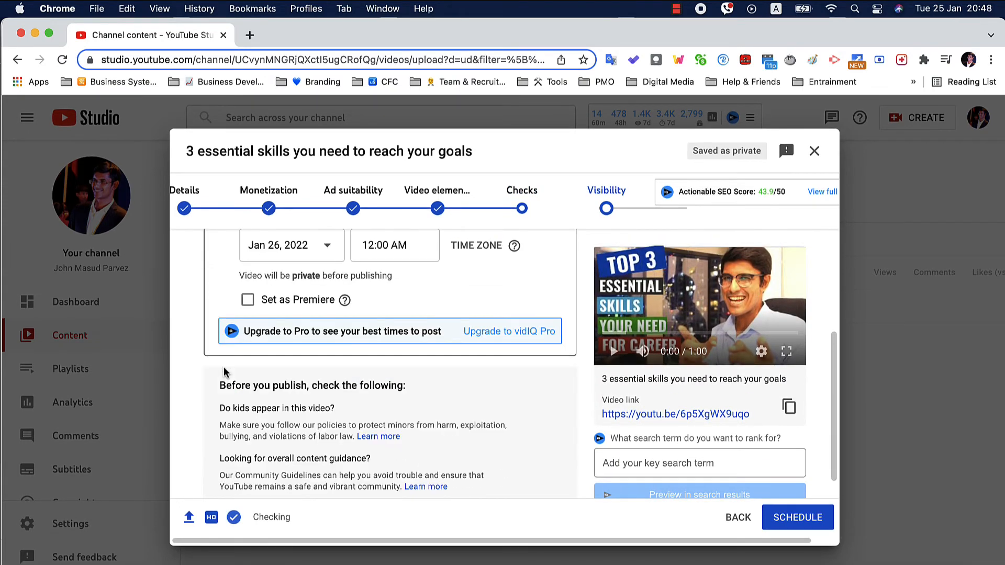
{"action": "scroll", "coordinate": [270, 321], "scroll_direction": "up", "scroll_amount": 1}
{"action": "left_click", "coordinate": [248, 341]}
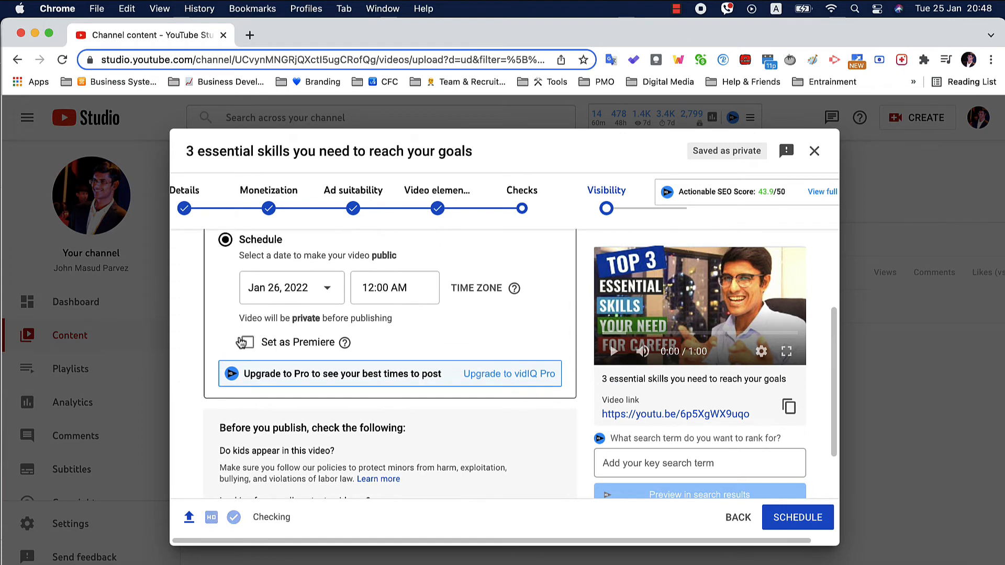
Set the Premiere to Jan 25, 2022 at 9:00 PM and schedule the video.
{"action": "left_click", "coordinate": [329, 294]}
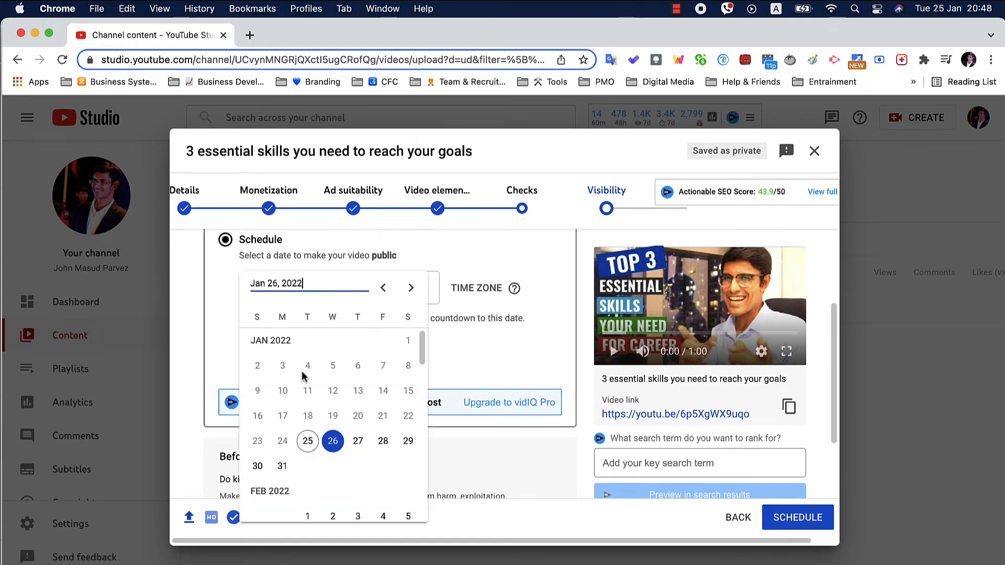
{"action": "left_click", "coordinate": [305, 377]}
{"action": "left_click", "coordinate": [389, 288]}
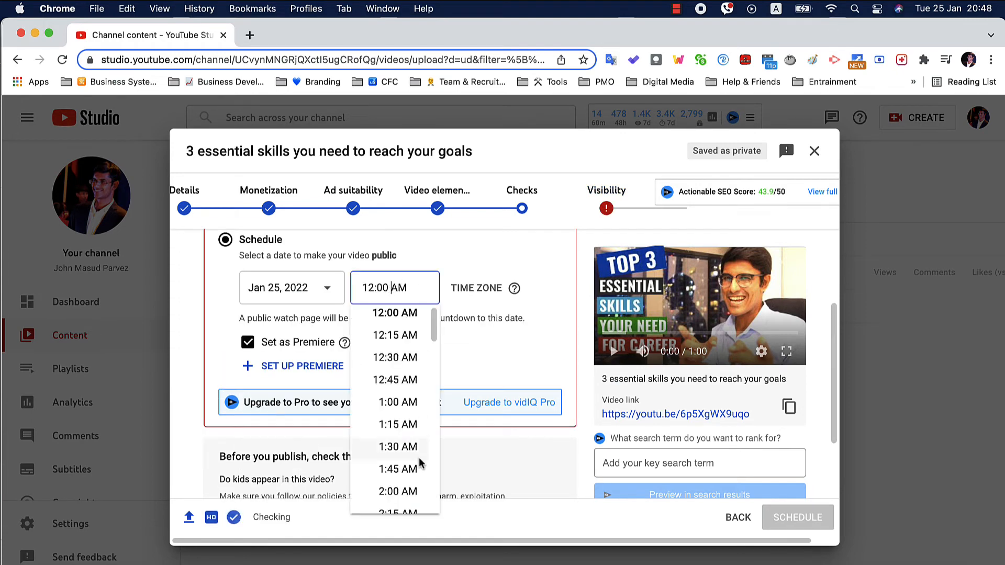
{"action": "scroll", "coordinate": [419, 457], "scroll_direction": "down", "scroll_amount": 5}
{"action": "scroll", "coordinate": [419, 457], "scroll_direction": "down", "scroll_amount": 15}
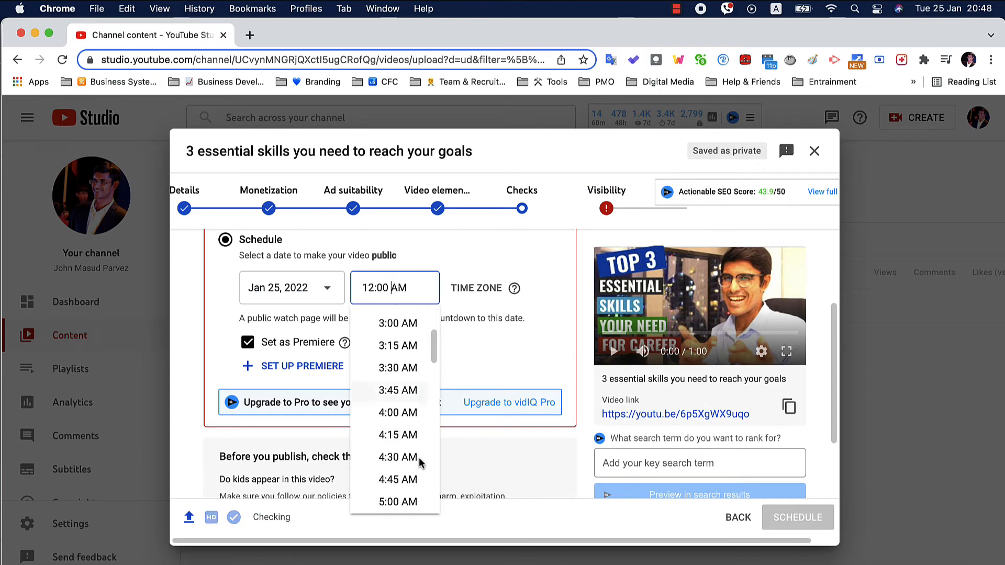
{"action": "scroll", "coordinate": [419, 457], "scroll_direction": "down", "scroll_amount": 7}
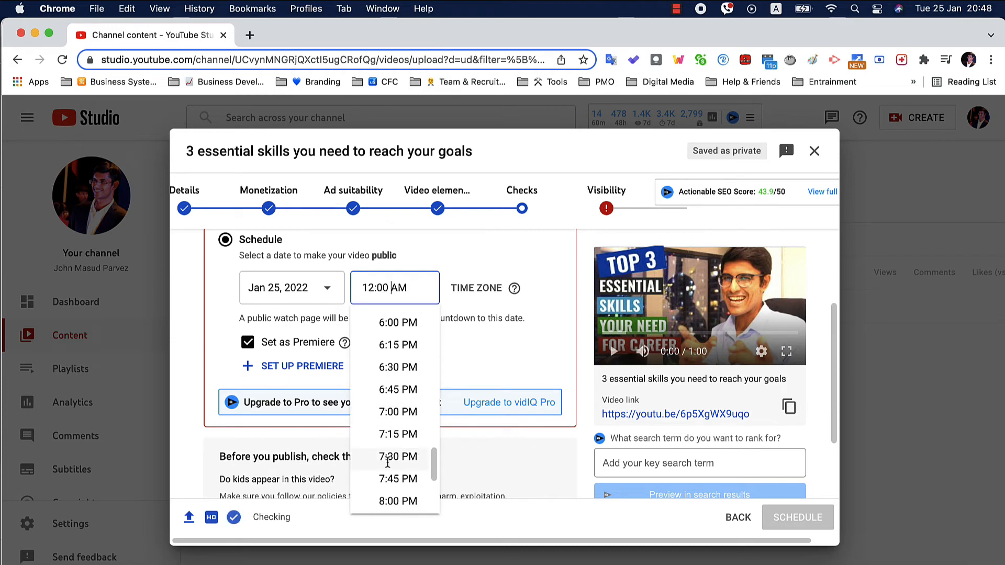
{"action": "scroll", "coordinate": [399, 497], "scroll_direction": "down", "scroll_amount": 4}
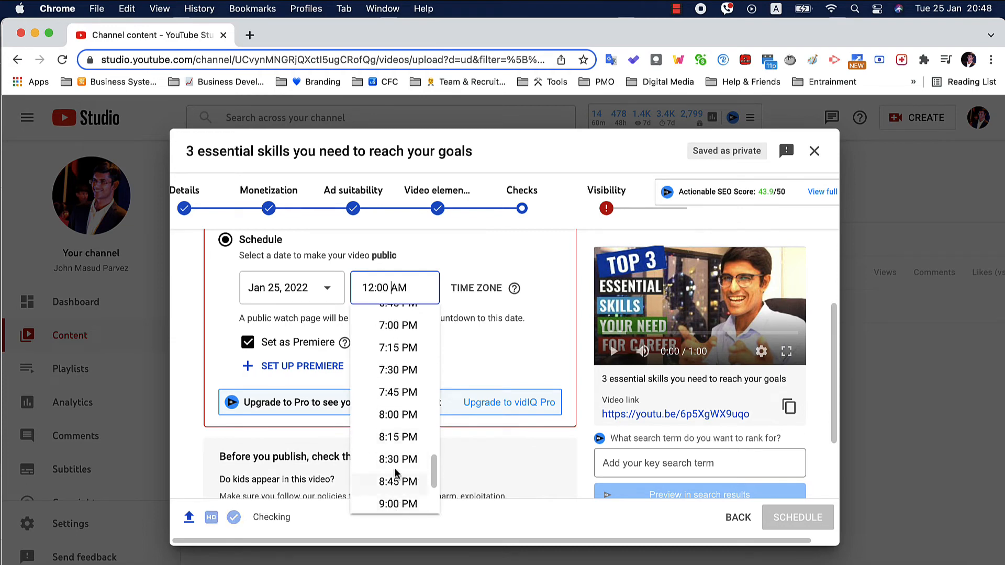
{"action": "scroll", "coordinate": [399, 487], "scroll_direction": "down", "scroll_amount": 1}
{"action": "left_click", "coordinate": [398, 482]}
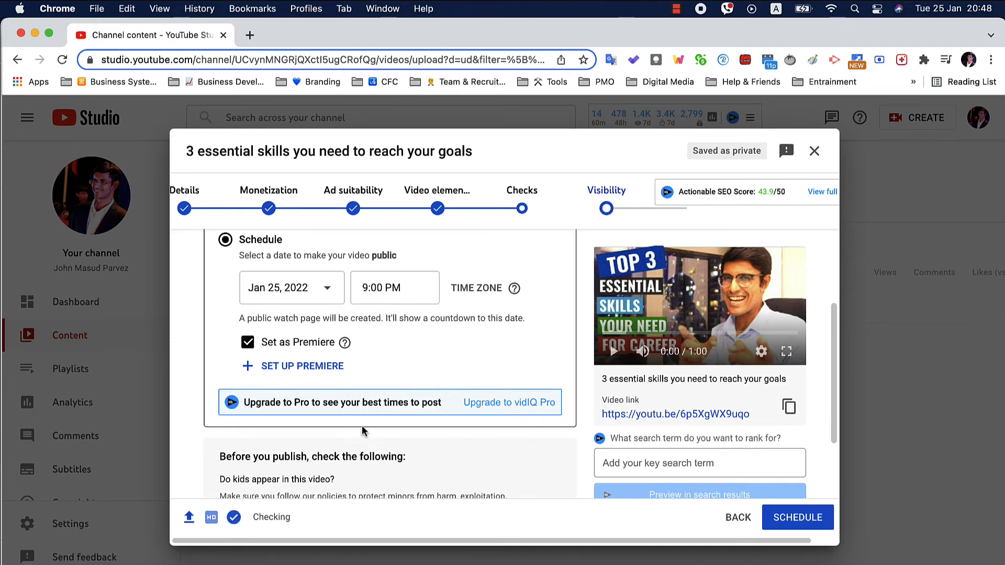
{"action": "left_click", "coordinate": [791, 518]}
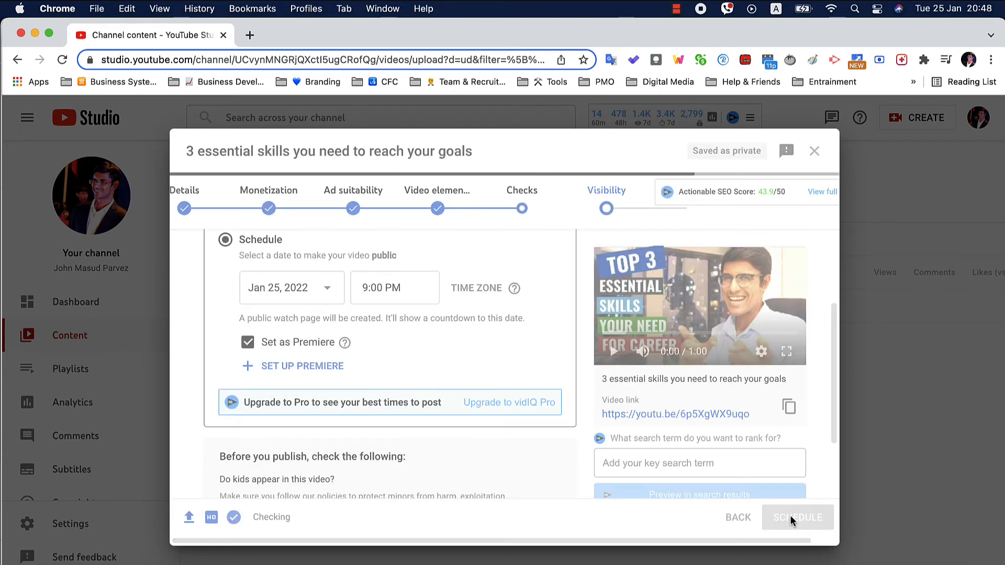